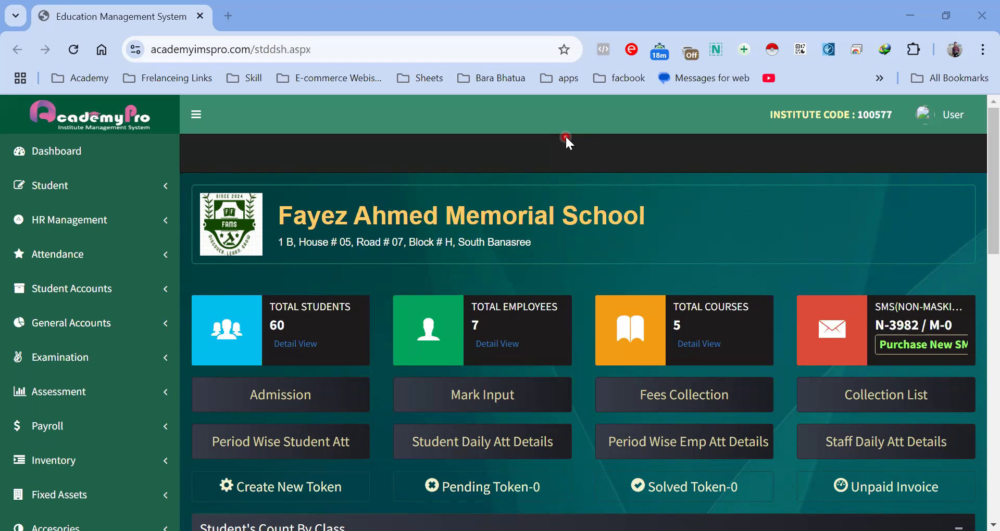
# - Open the Employee Salary Setup form in the Payroll module
pyautogui.click(105, 427)
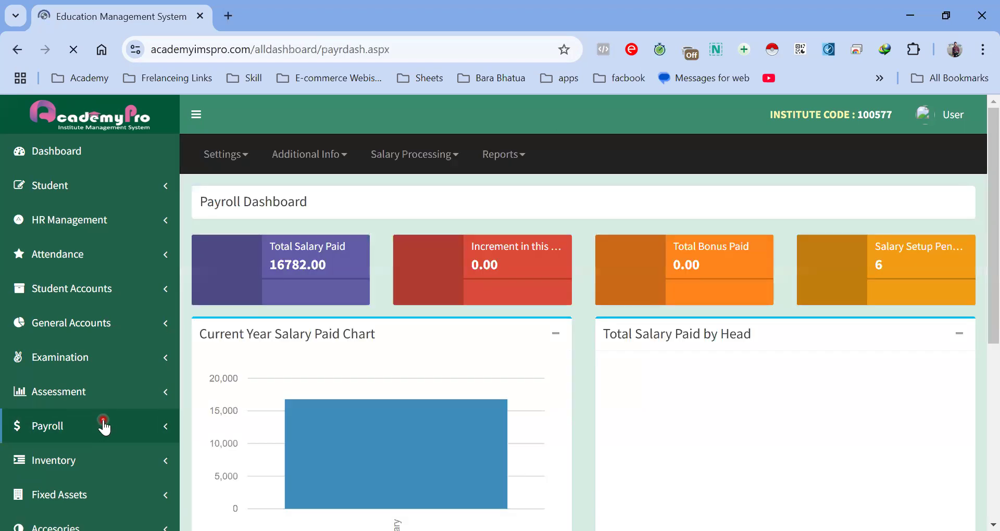
pyautogui.scroll(-5, 349, 322)
pyautogui.scroll(6, 349, 322)
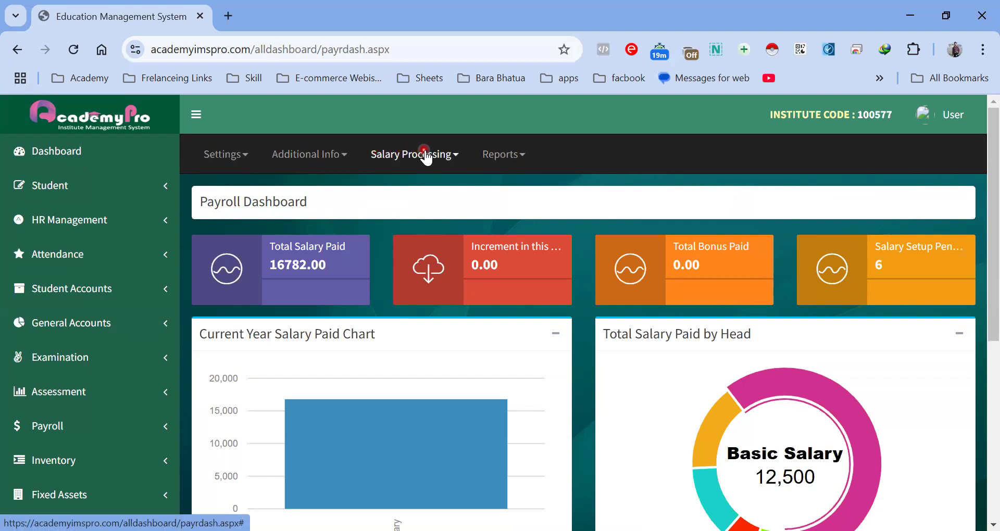
pyautogui.click(229, 155)
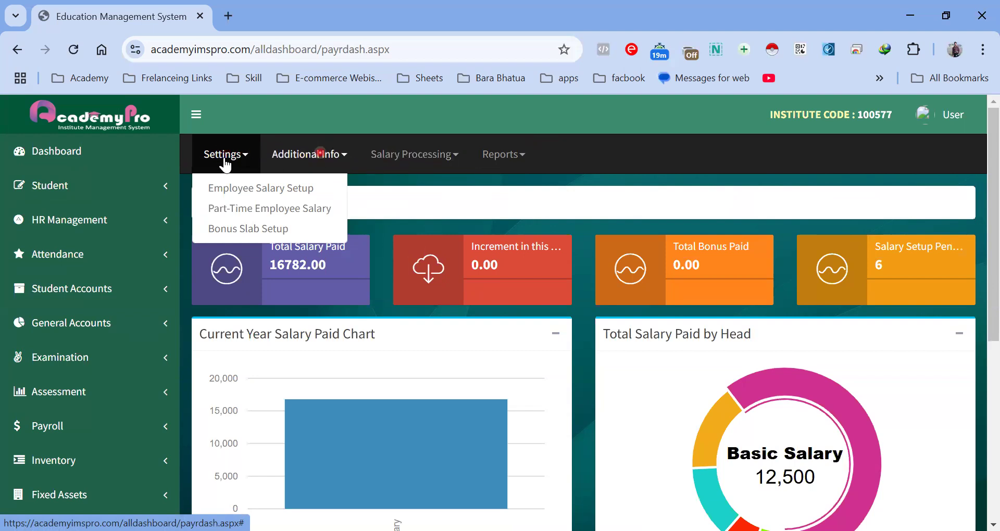
pyautogui.click(231, 189)
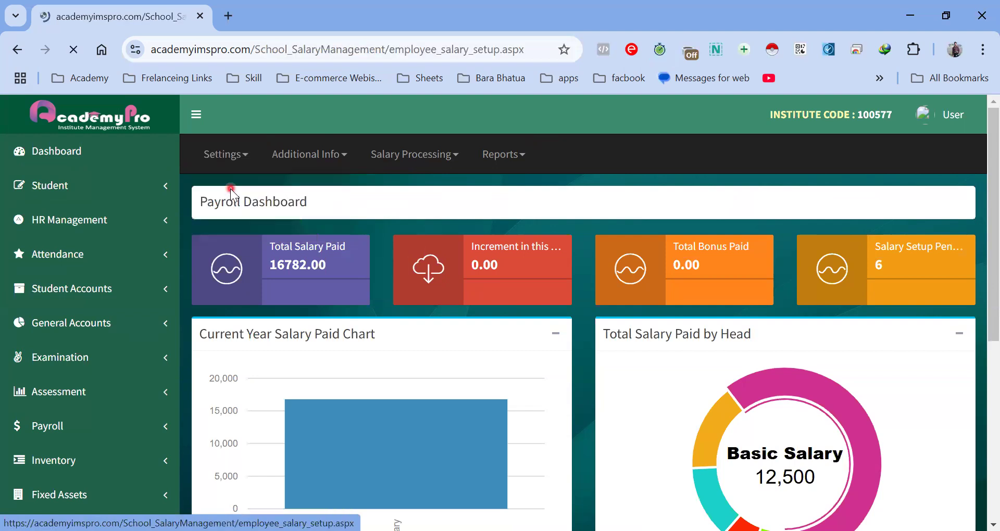
# - Choose the sixth employee in the employee list and set the basic salary to 30000
pyautogui.scroll(-3, 330, 232)
pyautogui.scroll(2, 330, 290)
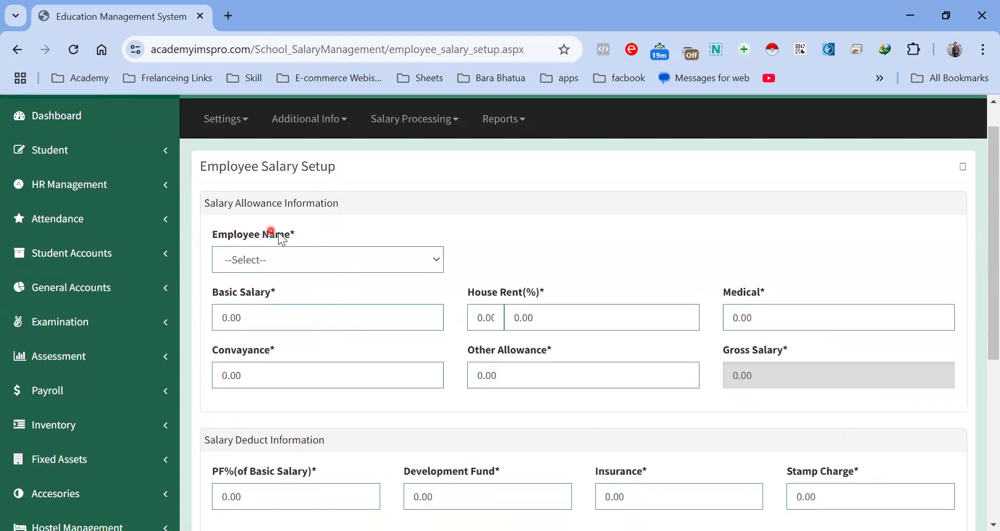
pyautogui.click(301, 260)
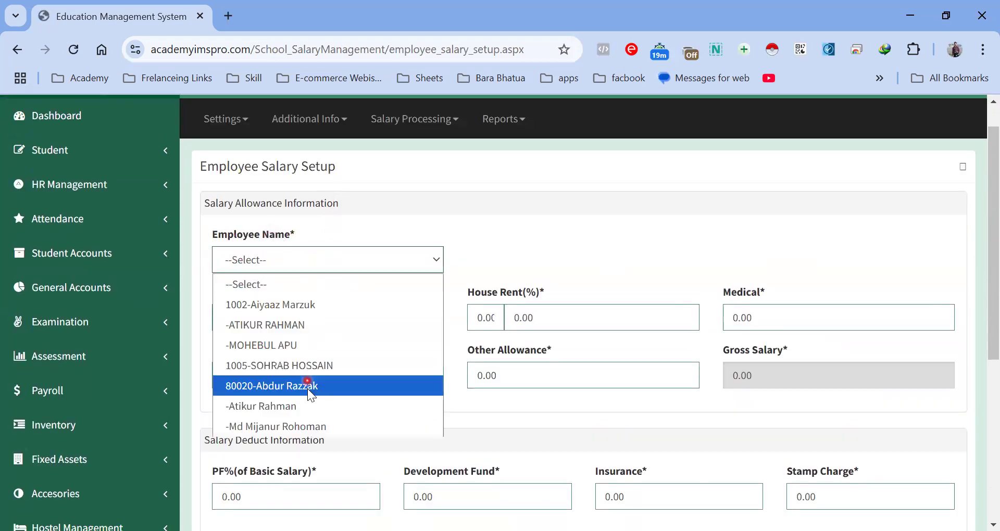
pyautogui.click(275, 405)
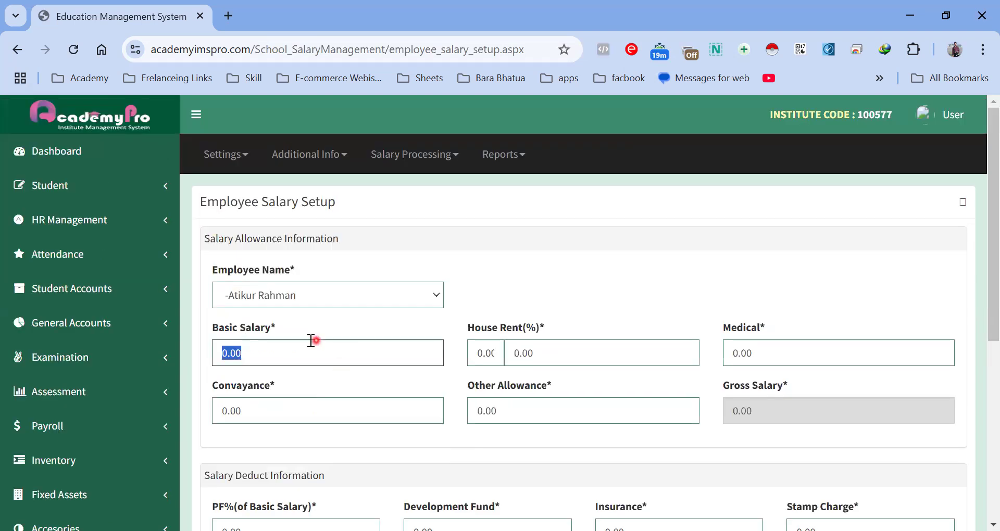
pyautogui.click(262, 358)
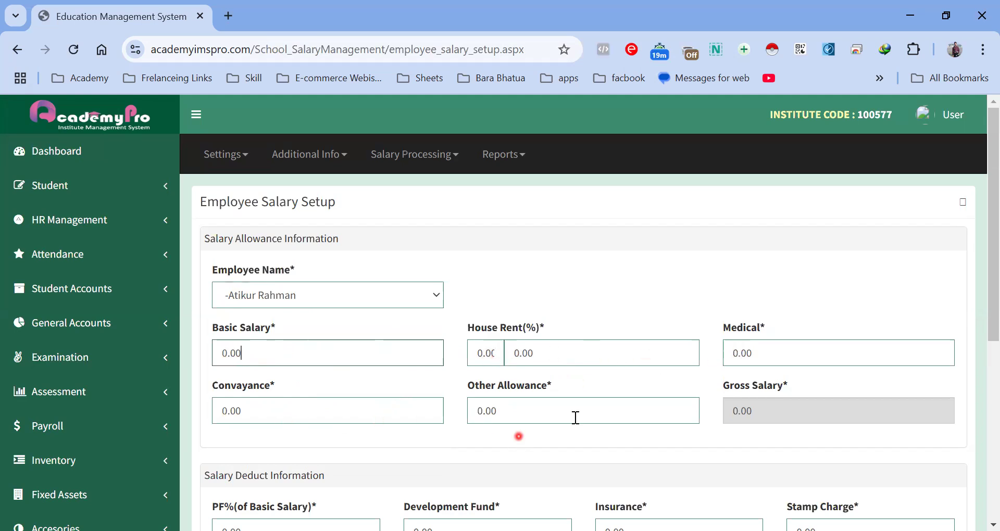
pyautogui.doubleClick(288, 350)
pyautogui.write('30000')
# - Set the house rent percentage to 10 and the medical allowance to 3000
pyautogui.click(486, 353)
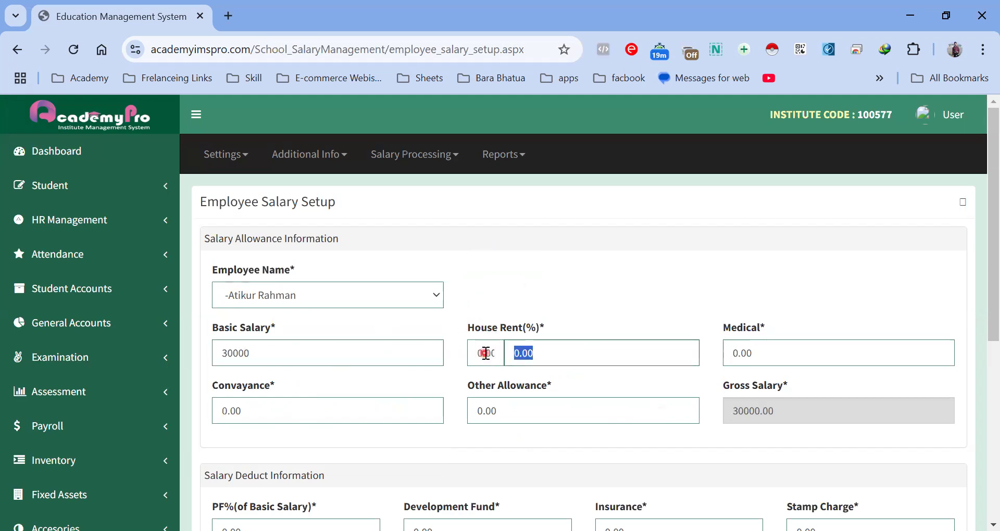
pyautogui.doubleClick(486, 353)
pyautogui.write('10')
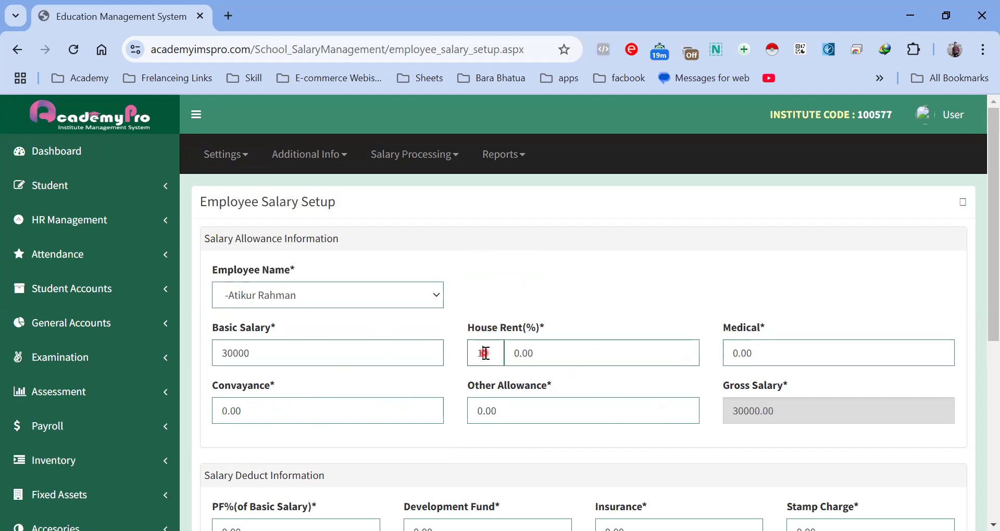
pyautogui.press('Tab')
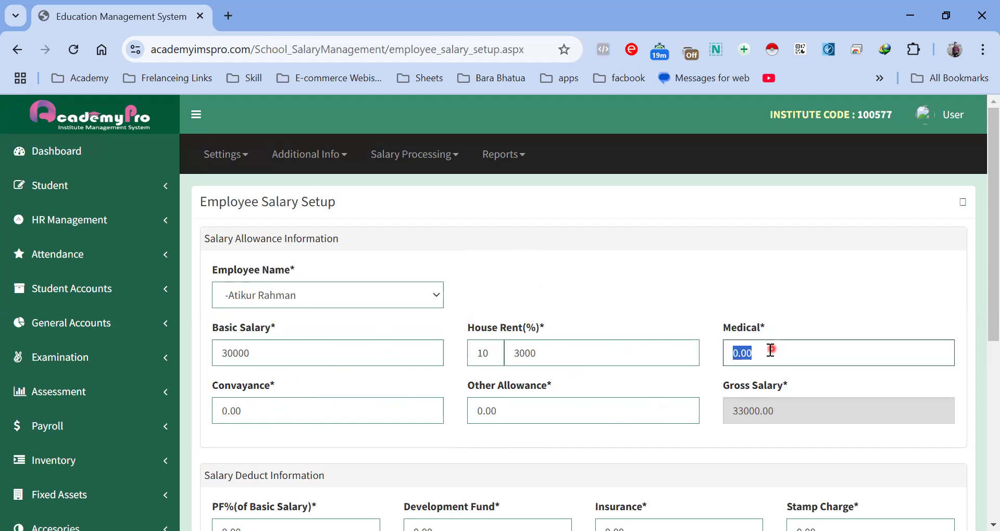
pyautogui.write('30000')
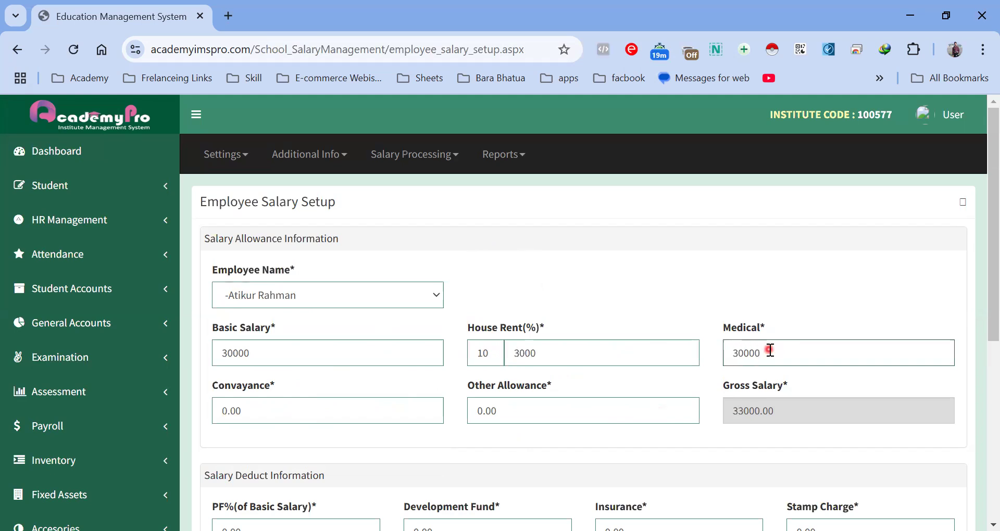
# - Set the conveyance allowance to 5000 and the other allowance to 7000
pyautogui.click(259, 402)
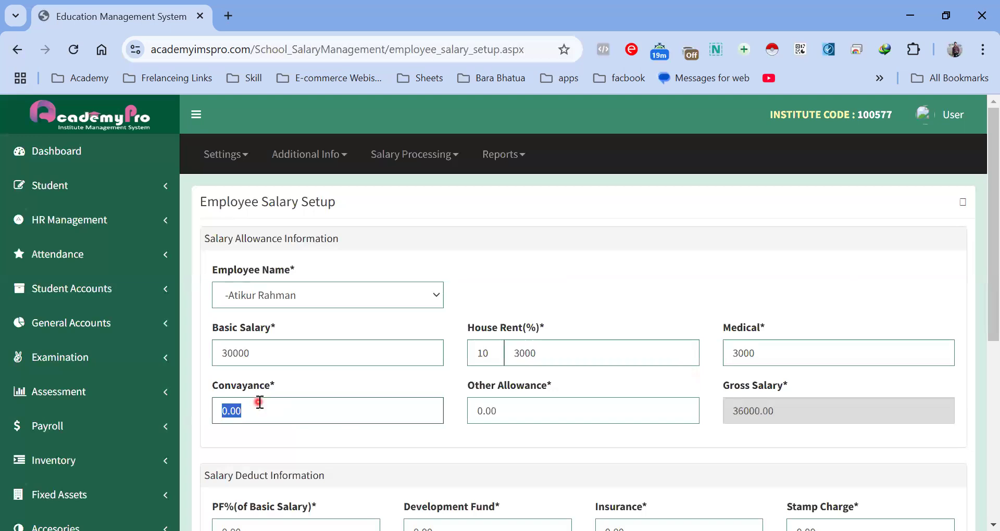
pyautogui.write('5000')
pyautogui.click(528, 410)
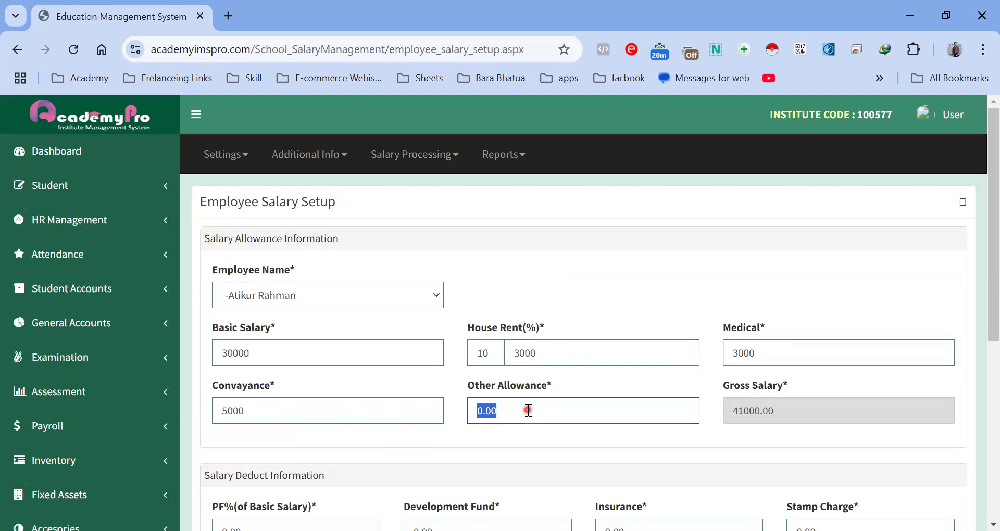
pyautogui.write('7000')
pyautogui.press('Tab')
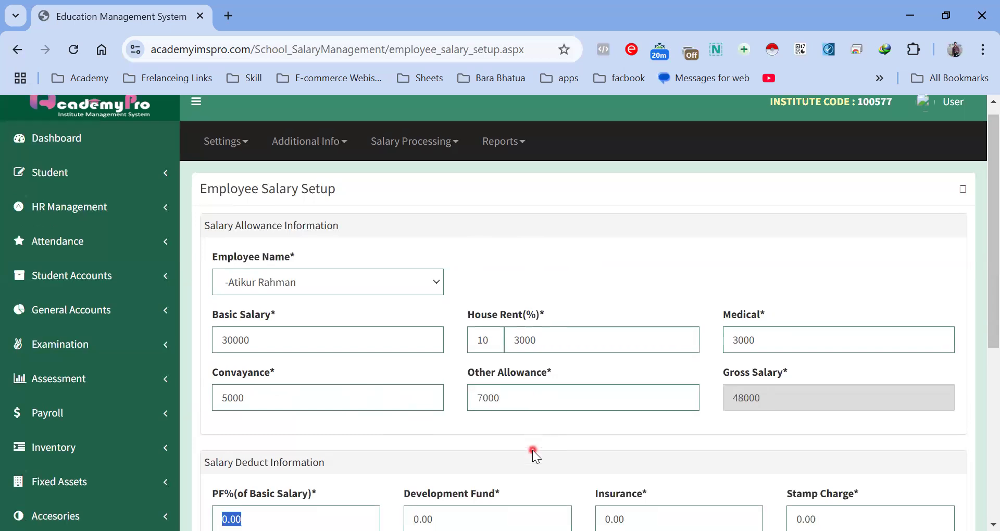
# - In the salary deductions, set the PF percentage of basic salary to 10 and the development fund to 1000
pyautogui.scroll(-4, 495, 396)
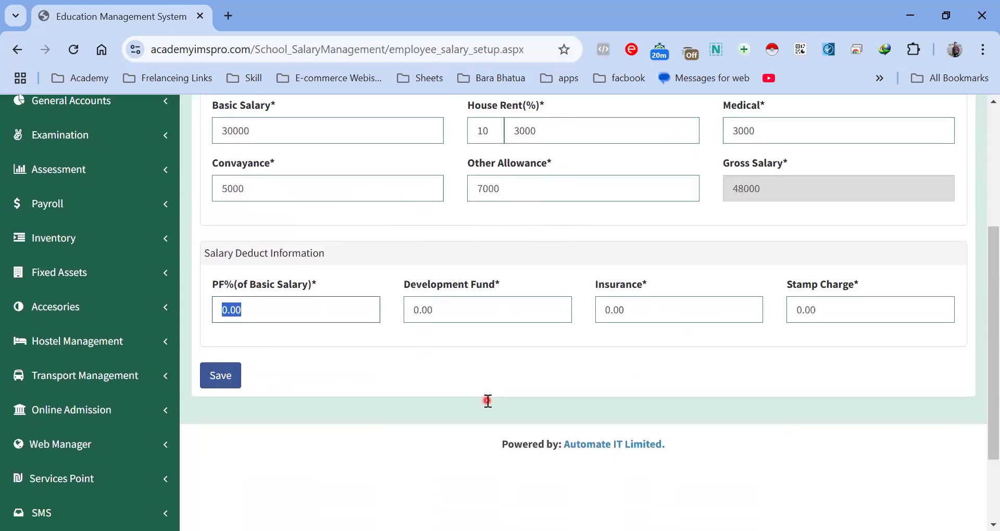
pyautogui.click(254, 311)
pyautogui.doubleClick(254, 311)
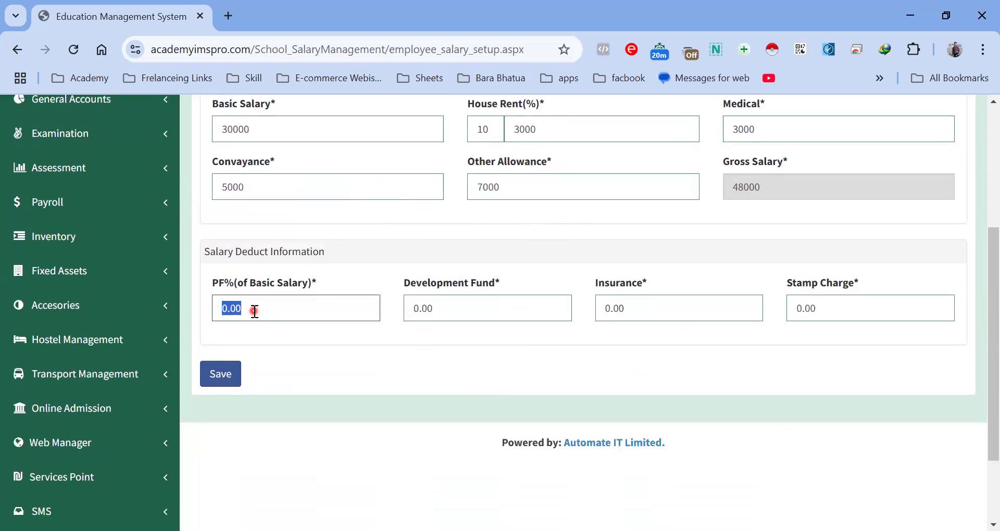
pyautogui.write('10')
pyautogui.click(368, 371)
pyautogui.doubleClick(452, 310)
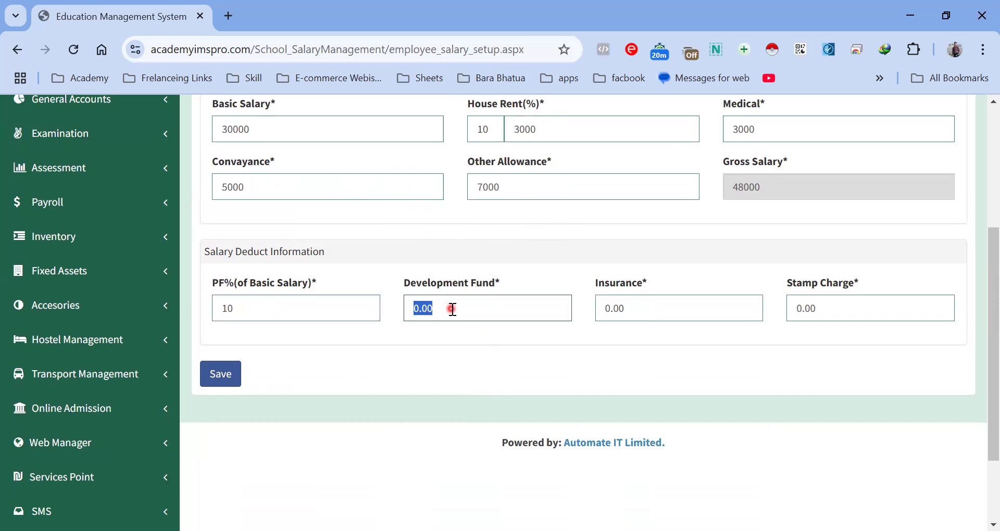
pyautogui.write('1000')
# - Set the insurance deduction to 1000 and the stamp charge to 50
pyautogui.doubleClick(647, 313)
pyautogui.write('10')
pyautogui.doubleClick(843, 312)
pyautogui.write('5')
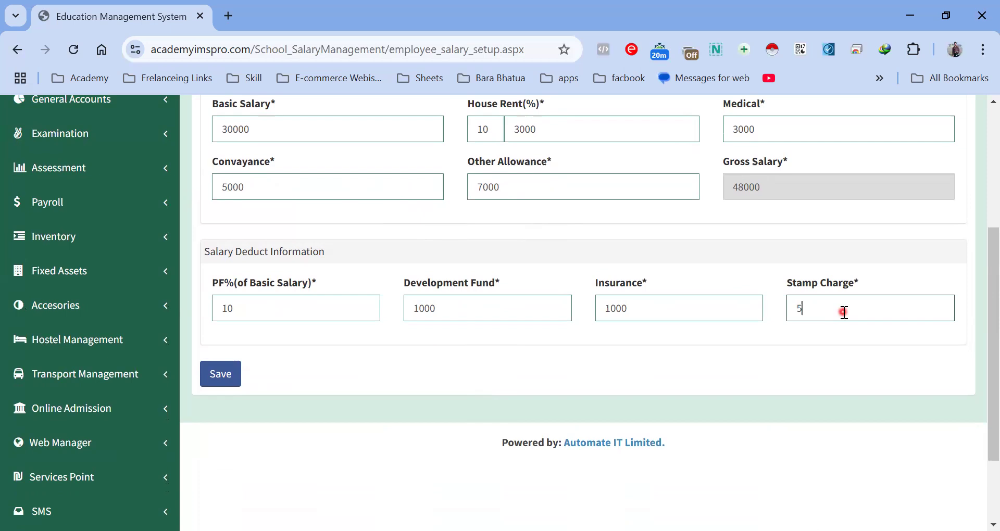
pyautogui.write('0')
pyautogui.click(592, 365)
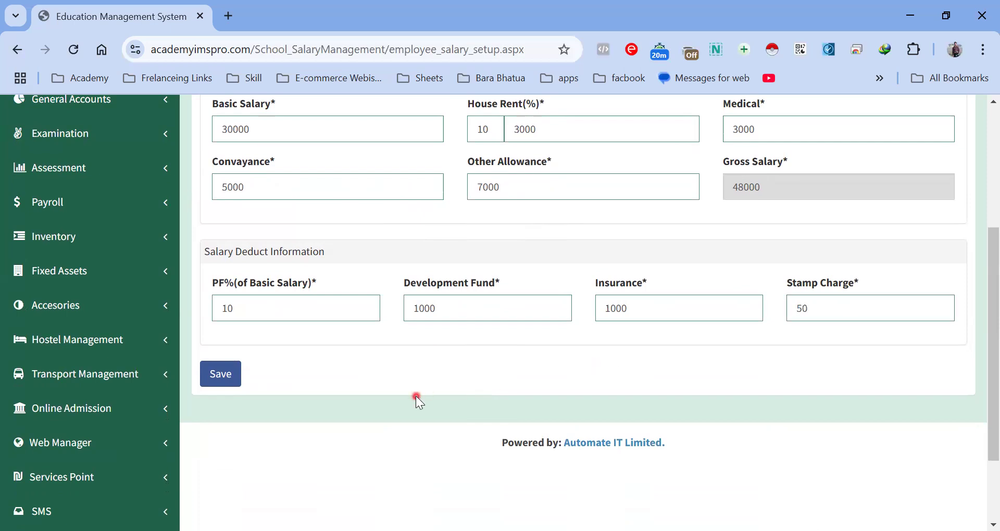
# - Save the employee's salary setup and review the allowance and deduction entries
pyautogui.scroll(3, 416, 396)
pyautogui.scroll(-1, 415, 396)
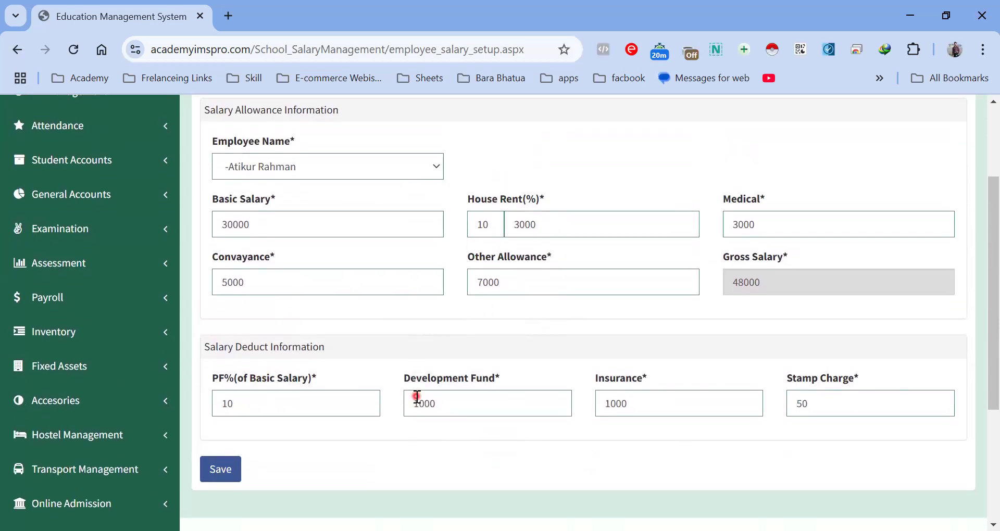
pyautogui.click(214, 471)
pyautogui.click(570, 150)
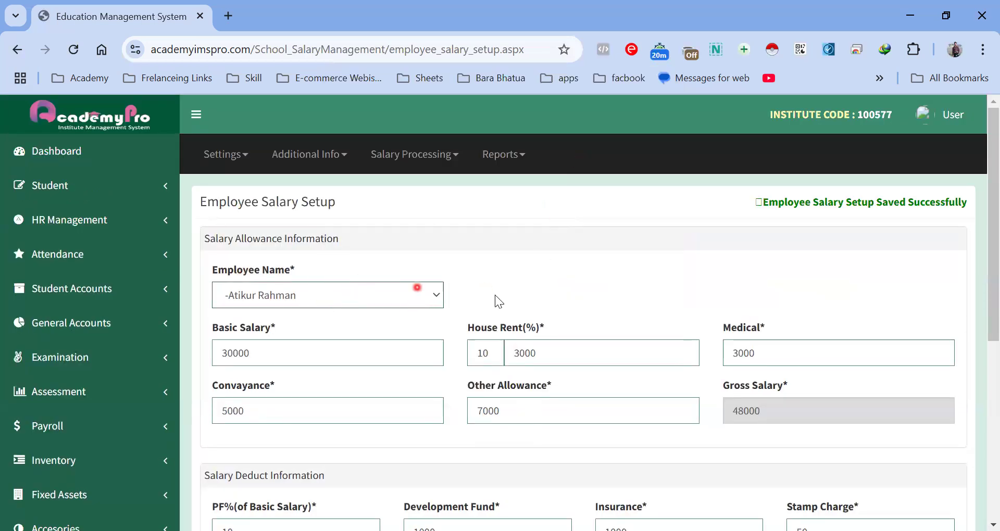
pyautogui.scroll(-4, 499, 297)
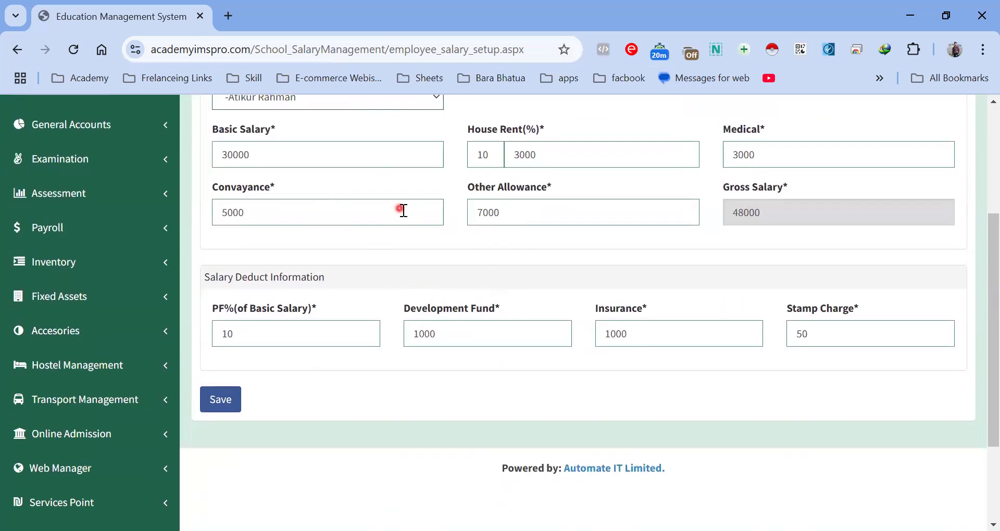
pyautogui.scroll(2, 403, 210)
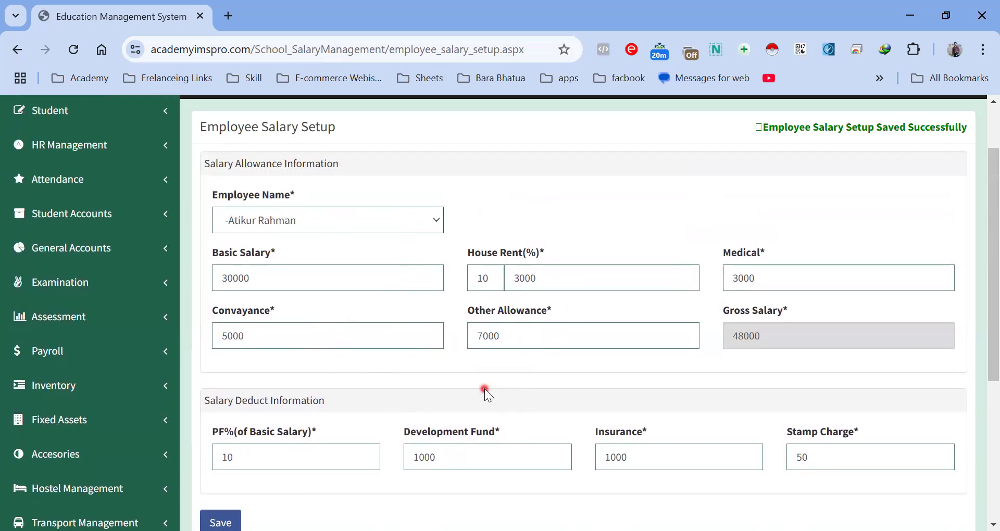
pyautogui.scroll(-3, 484, 389)
pyautogui.scroll(5, 484, 388)
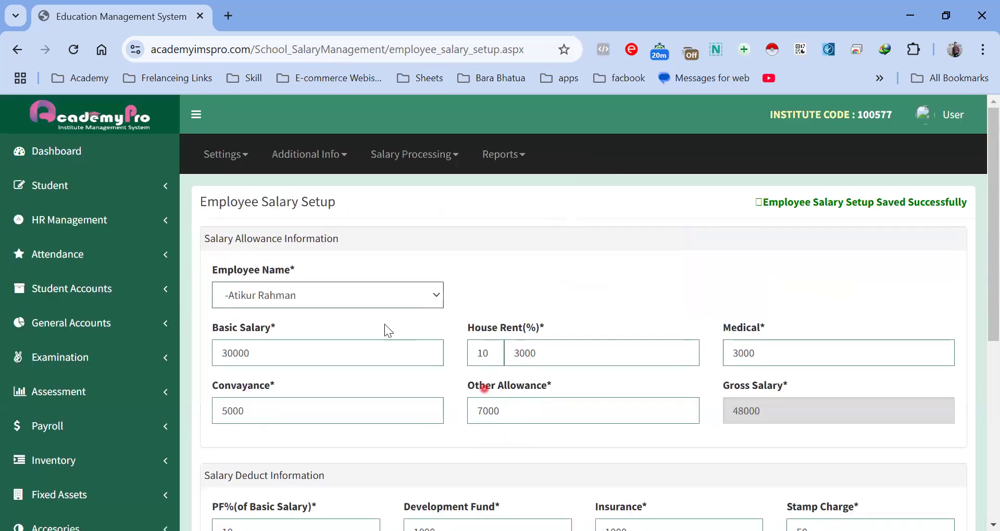
# - Open the Part-Time Employee Salary form and choose the last employee in the list
pyautogui.click(218, 156)
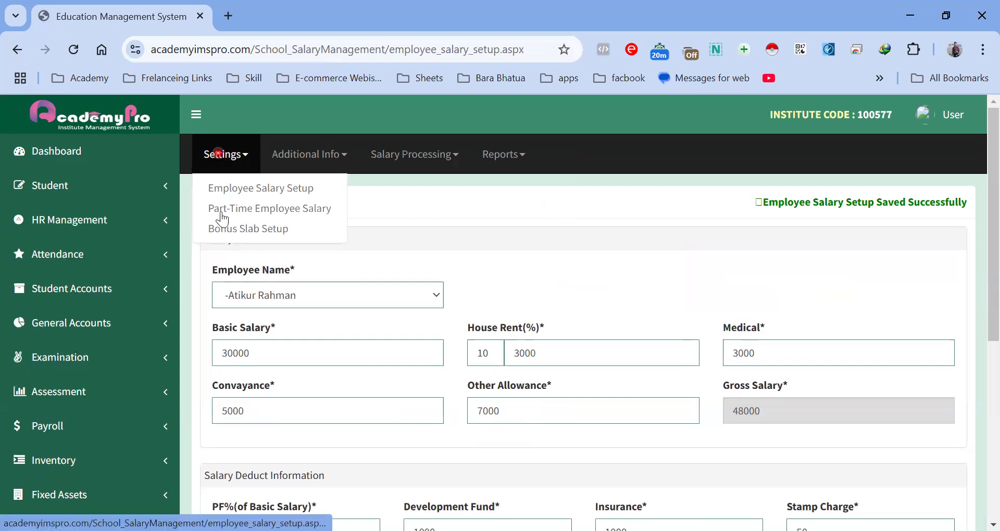
pyautogui.click(259, 210)
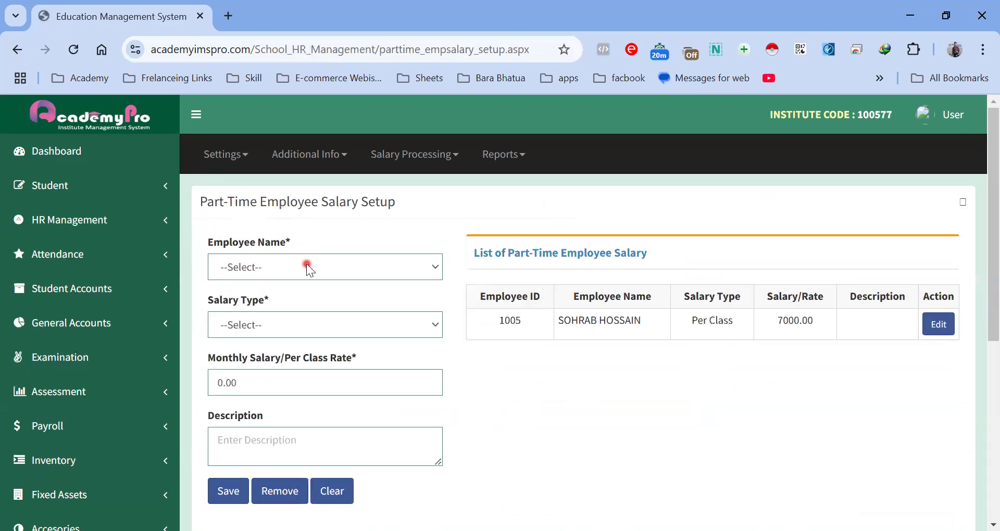
pyautogui.click(308, 266)
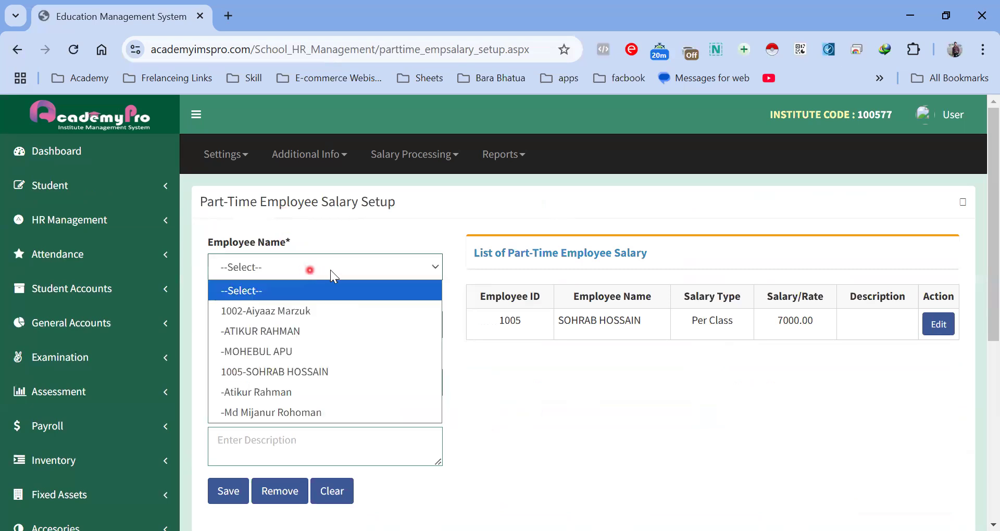
pyautogui.click(296, 413)
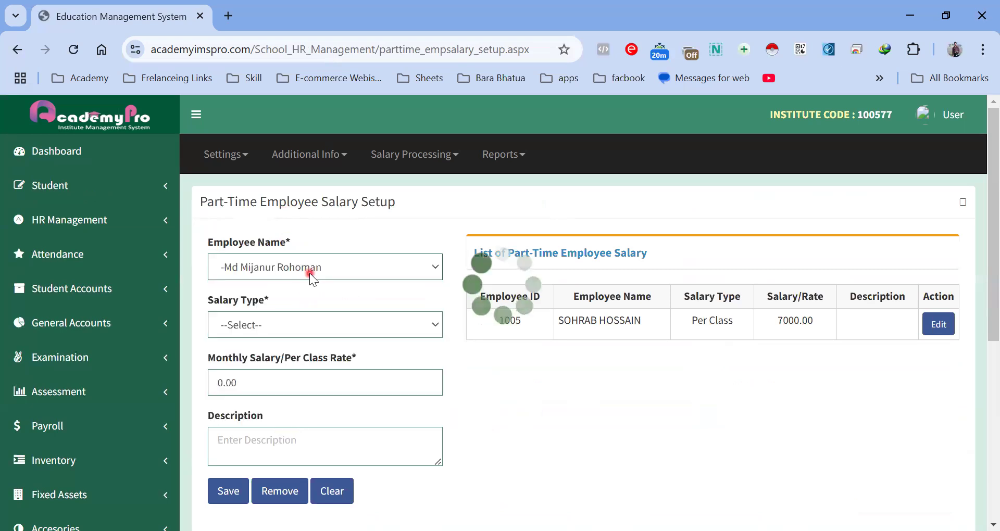
# - Set the part-time employee's salary type to Monthly Fixed with a rate of 10000 and save the entry
pyautogui.click(302, 321)
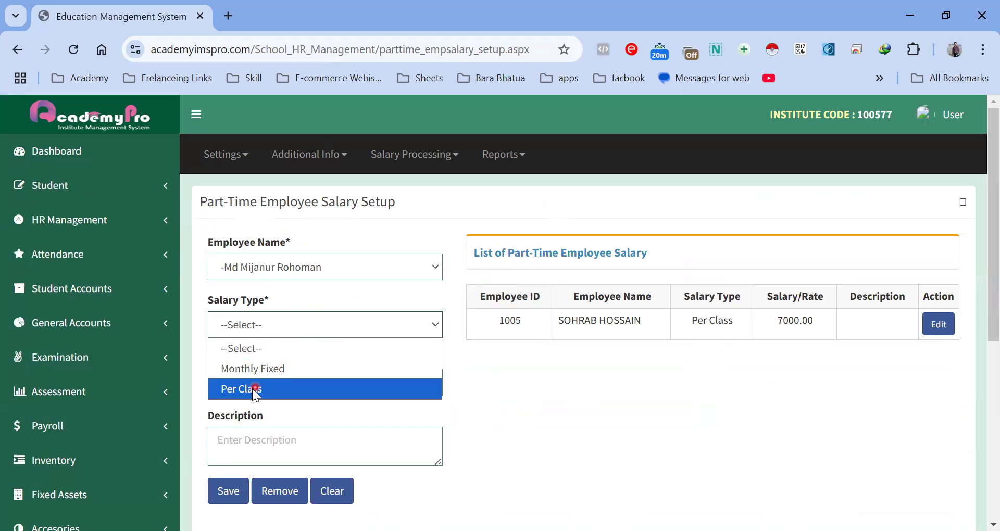
pyautogui.click(282, 373)
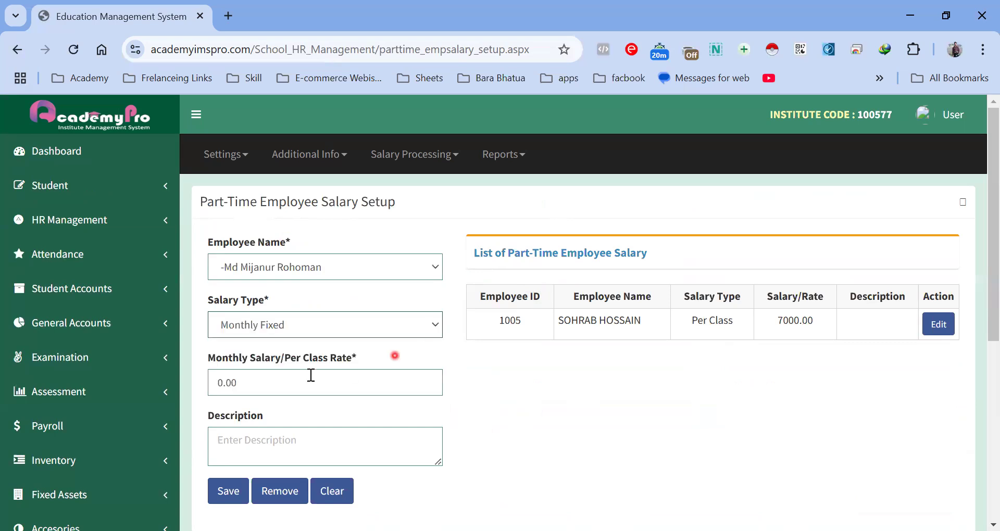
pyautogui.click(309, 377)
pyautogui.doubleClick(308, 377)
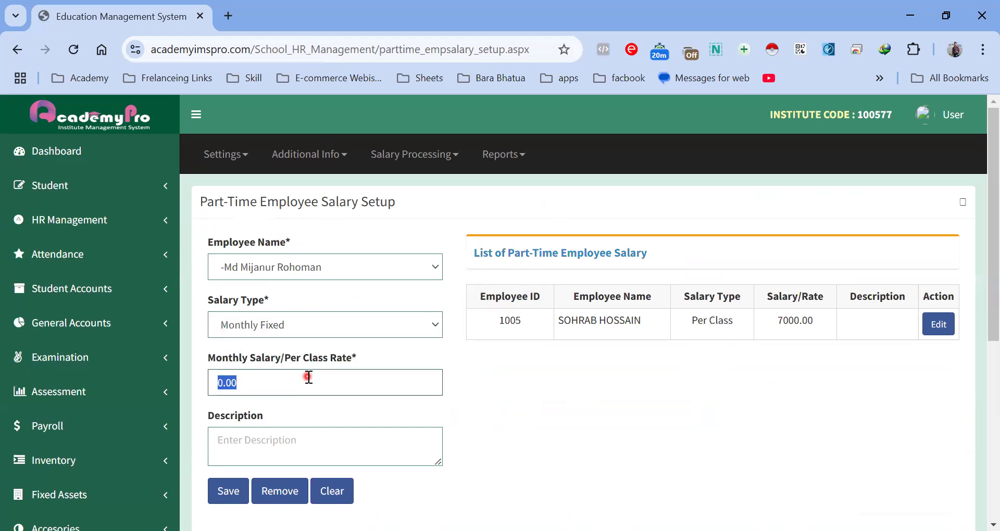
pyautogui.write('10000')
pyautogui.click(228, 495)
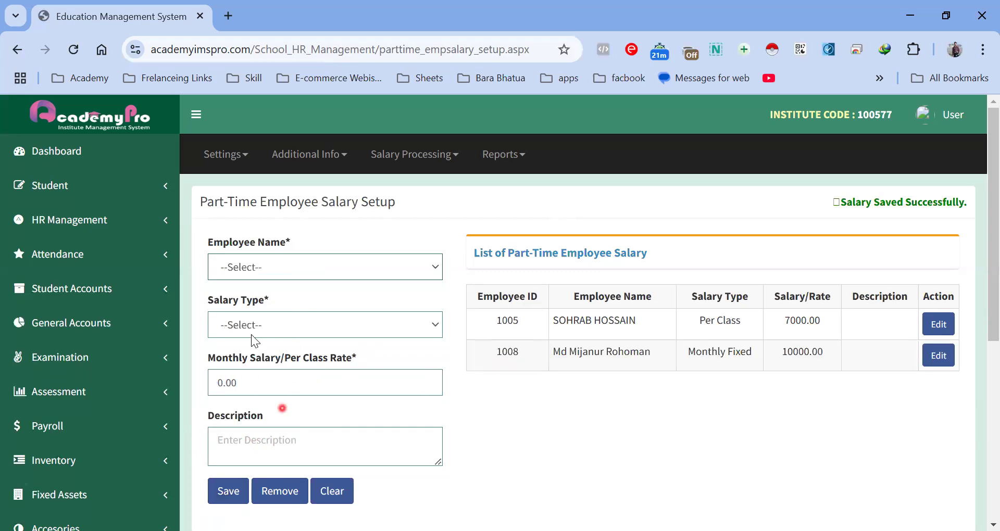
# - Open the Bonus Slab Setup form in the payroll settings
pyautogui.click(224, 155)
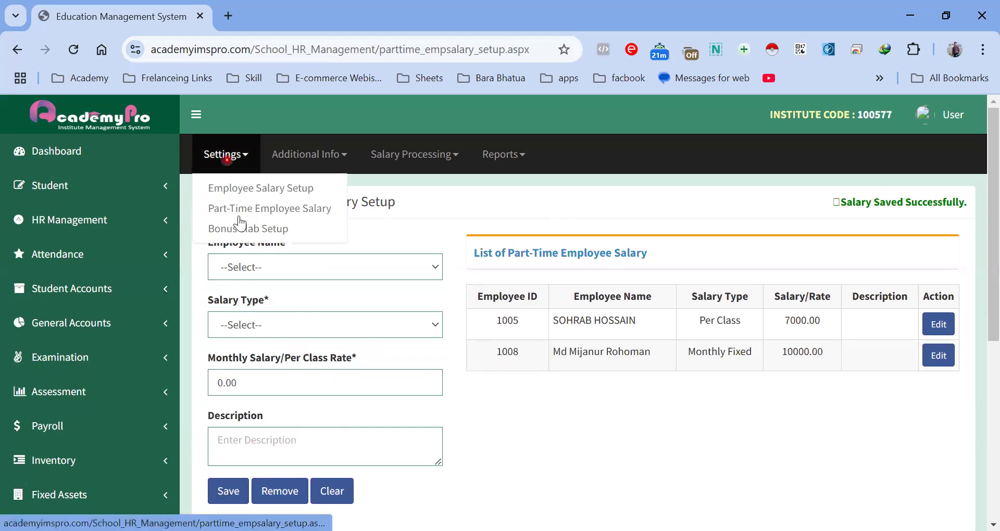
pyautogui.click(252, 227)
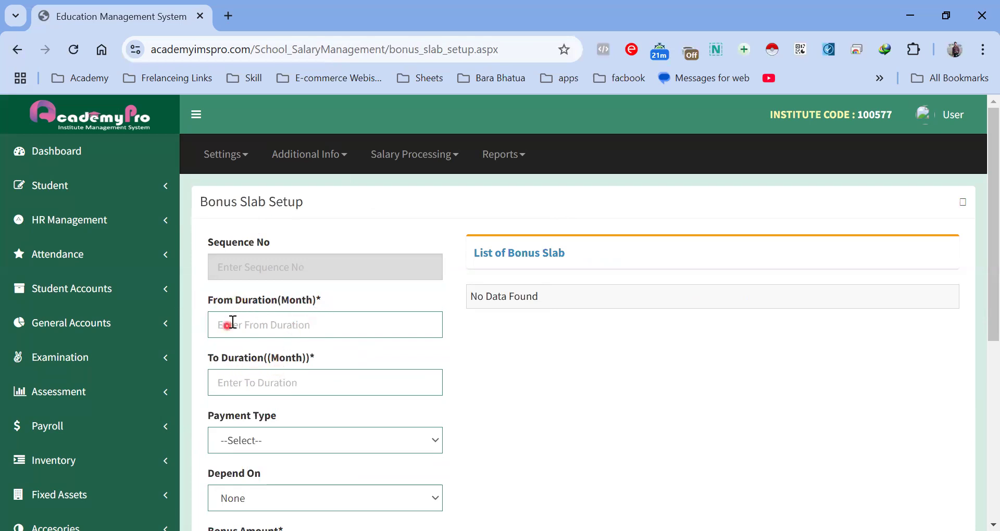
# - Set the bonus slab's payment type to Percentage and make it depend on Basic Salary
pyautogui.scroll(-2, 274, 363)
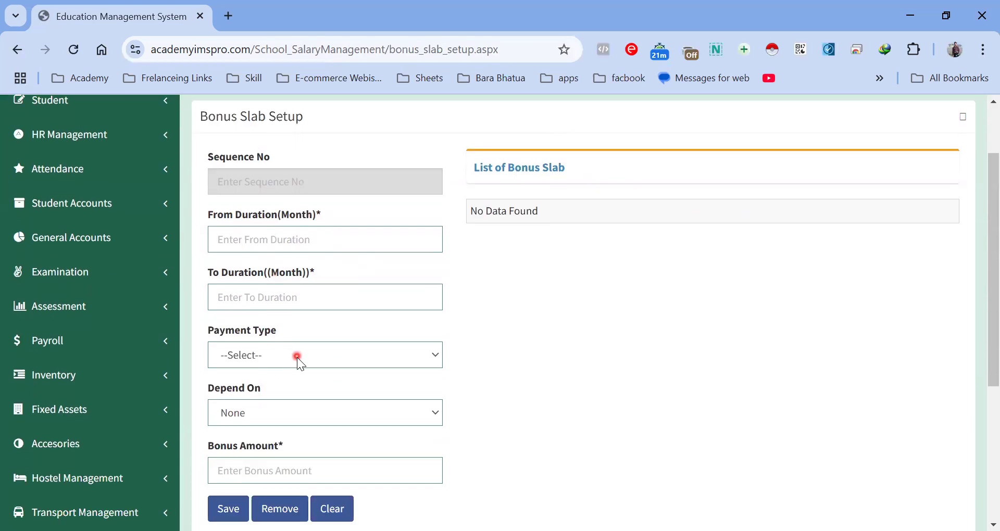
pyautogui.click(297, 356)
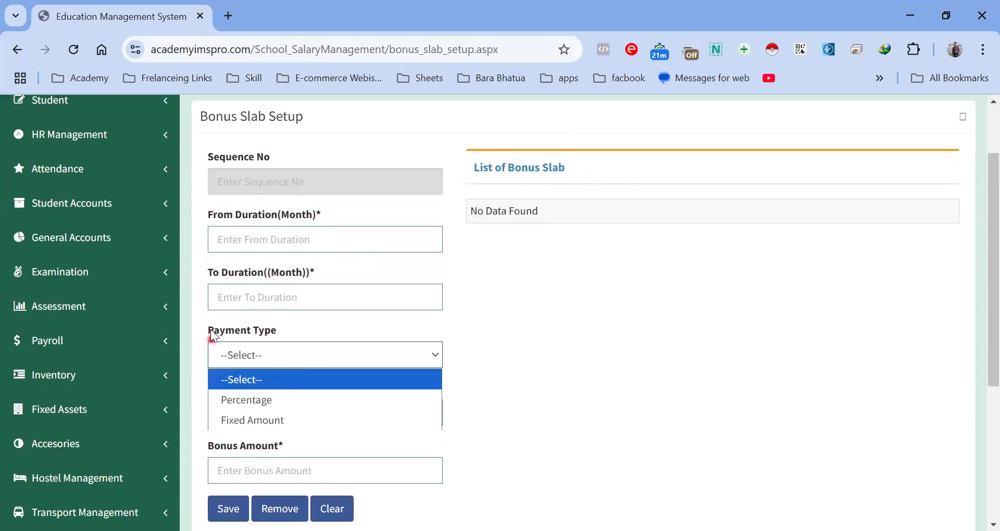
pyautogui.click(274, 402)
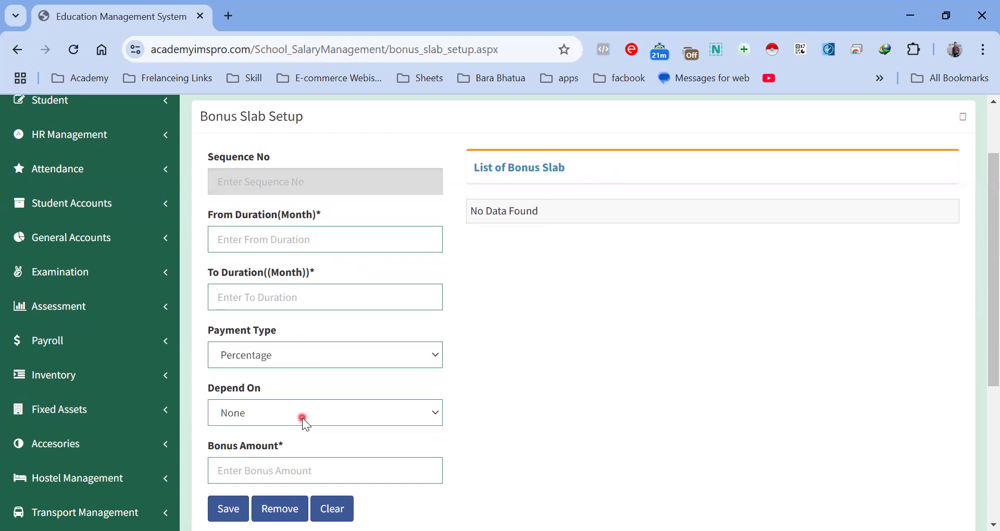
pyautogui.click(304, 420)
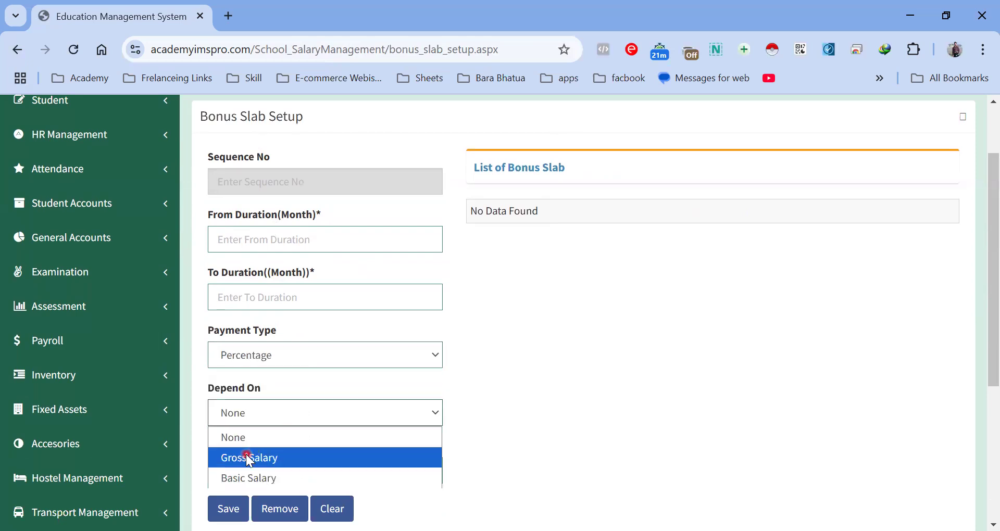
pyautogui.click(269, 476)
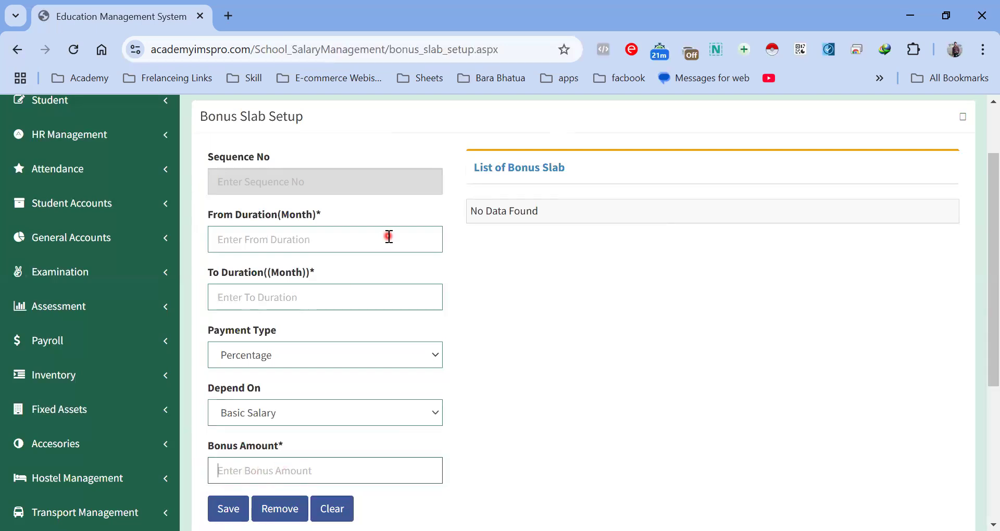
# - Open the Advance Salary Payment form and look over its fields and the list of existing advances
pyautogui.scroll(2, 388, 237)
pyautogui.click(229, 155)
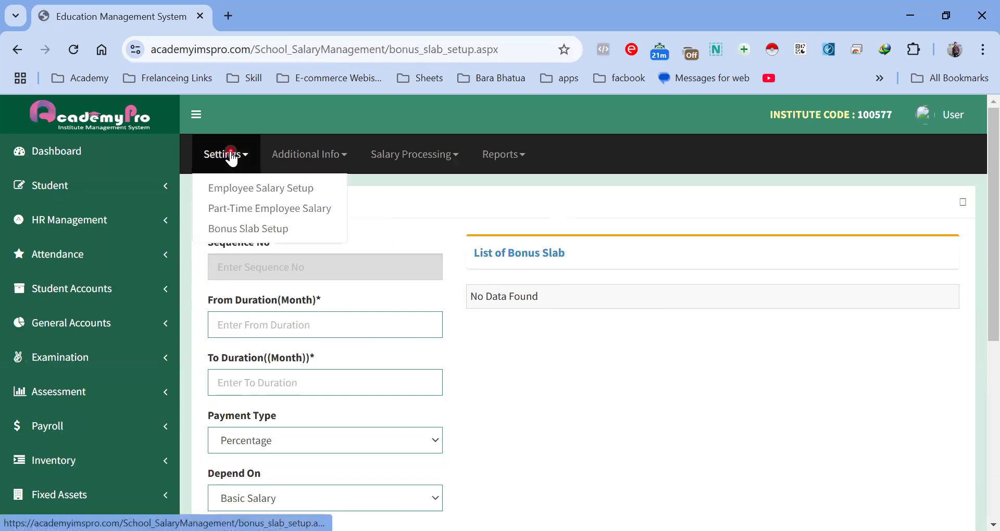
pyautogui.click(303, 155)
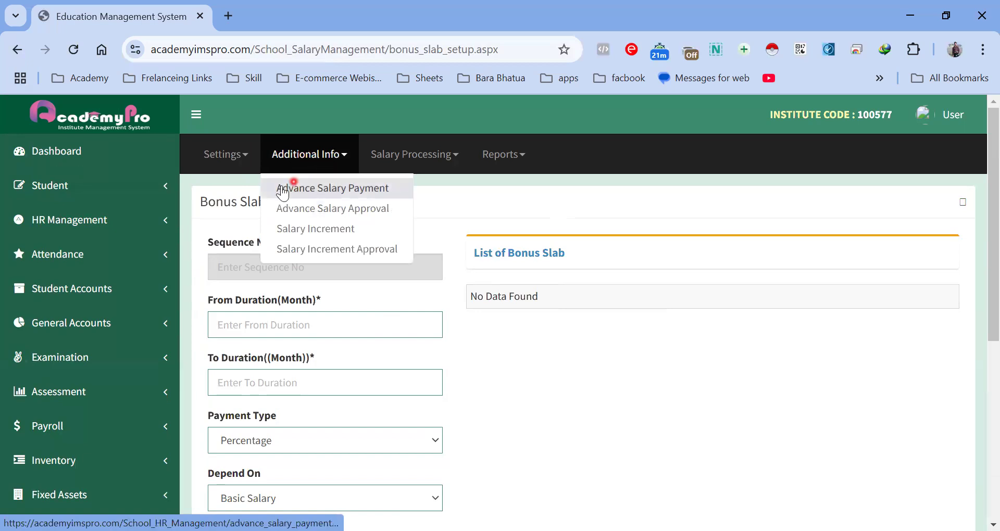
pyautogui.click(372, 189)
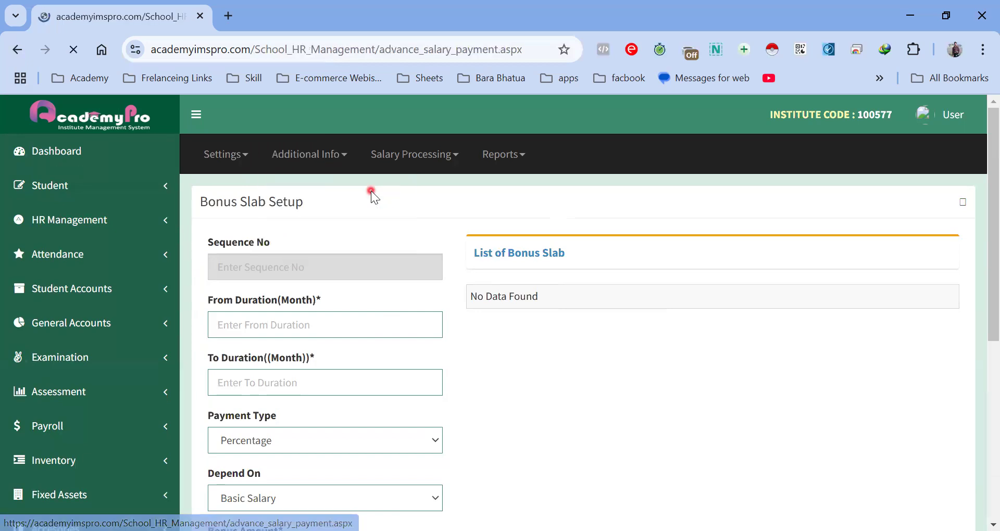
pyautogui.scroll(-2, 299, 290)
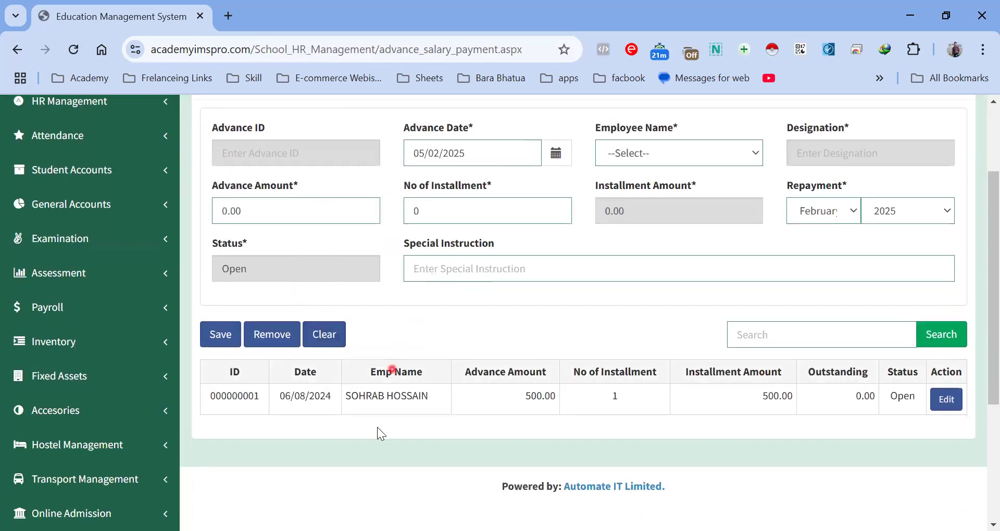
pyautogui.scroll(1, 462, 284)
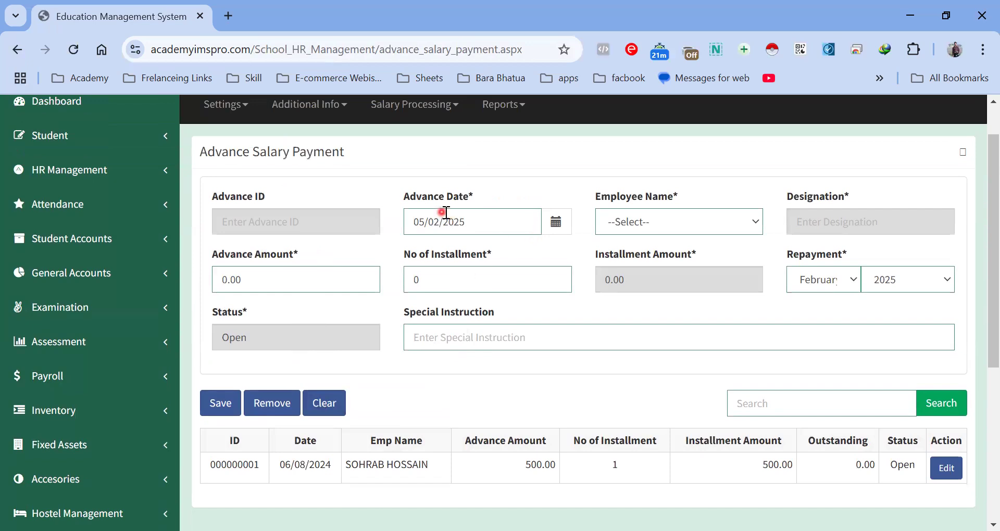
# - Choose the headmaster as the employee for the advance payment and go through the advance amount and installment count fields
pyautogui.click(489, 220)
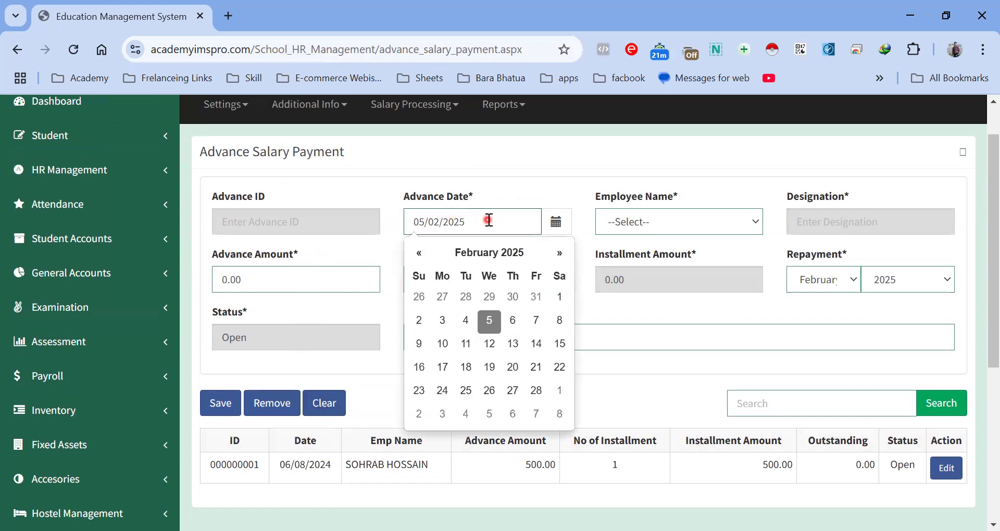
pyautogui.click(639, 223)
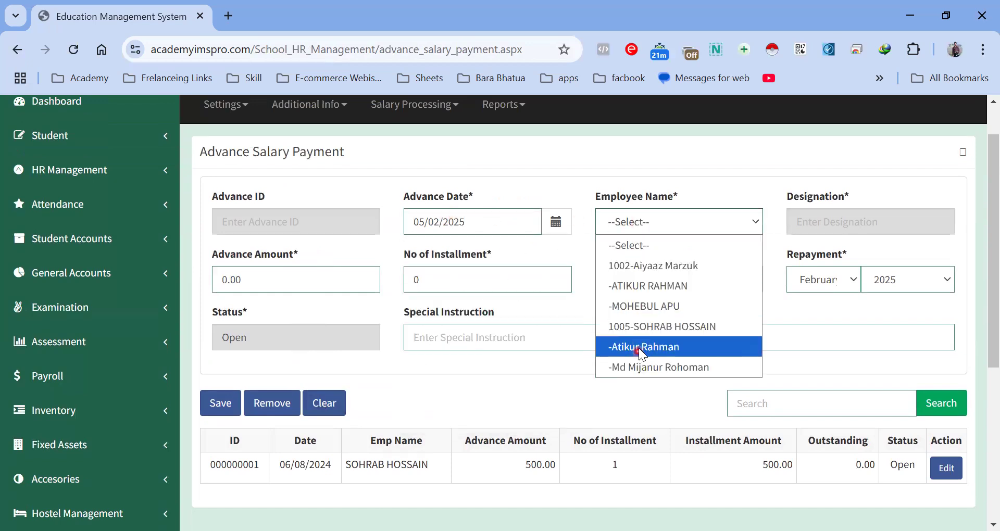
pyautogui.click(640, 347)
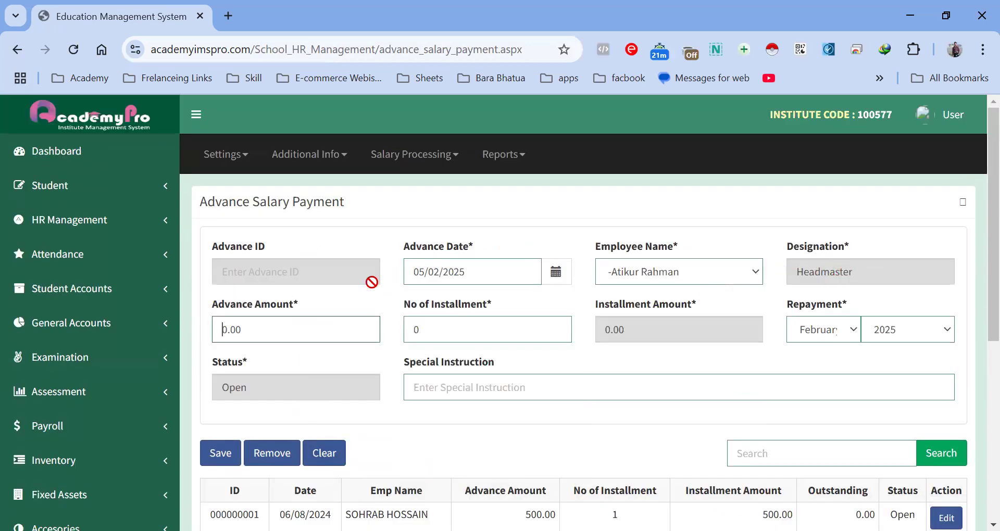
pyautogui.doubleClick(309, 335)
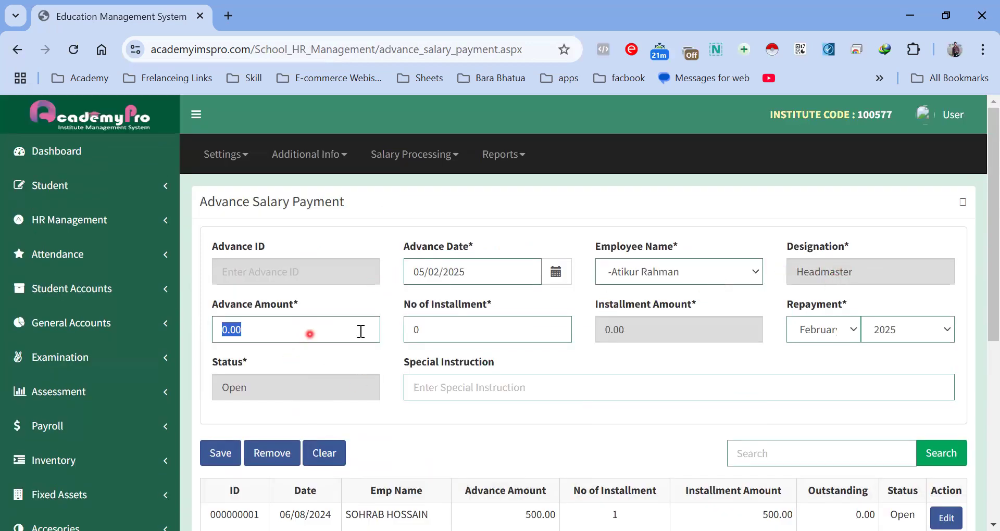
pyautogui.click(472, 330)
pyautogui.doubleClick(471, 330)
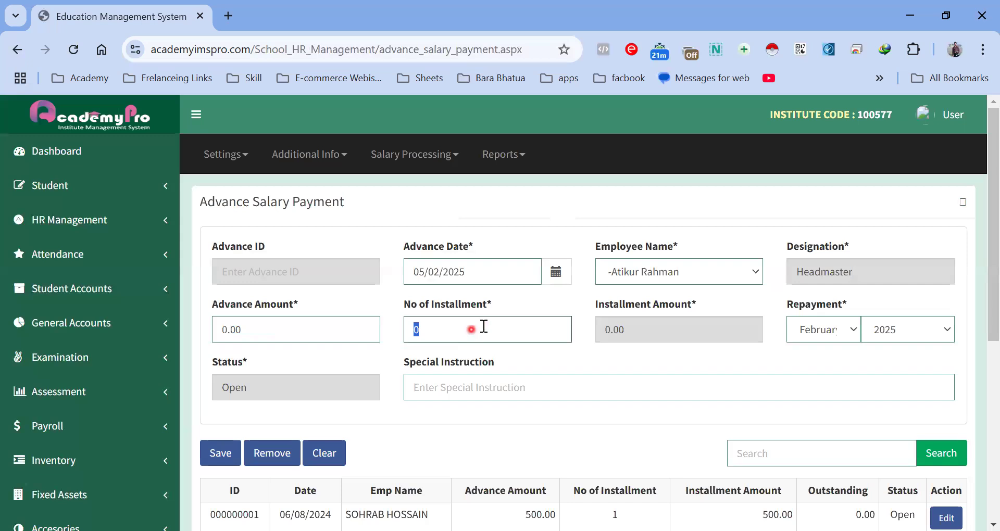
# - Set the repayment month of the advance to July
pyautogui.click(835, 329)
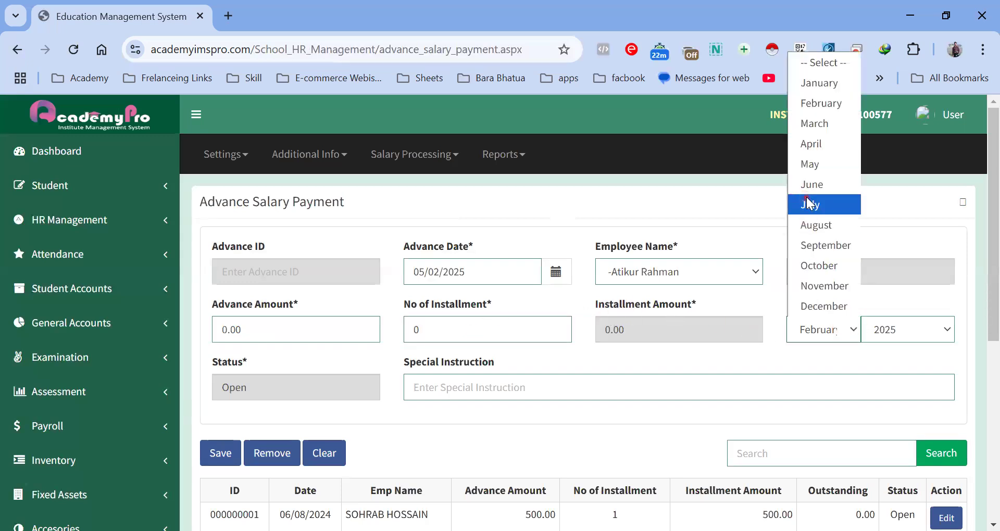
pyautogui.click(807, 204)
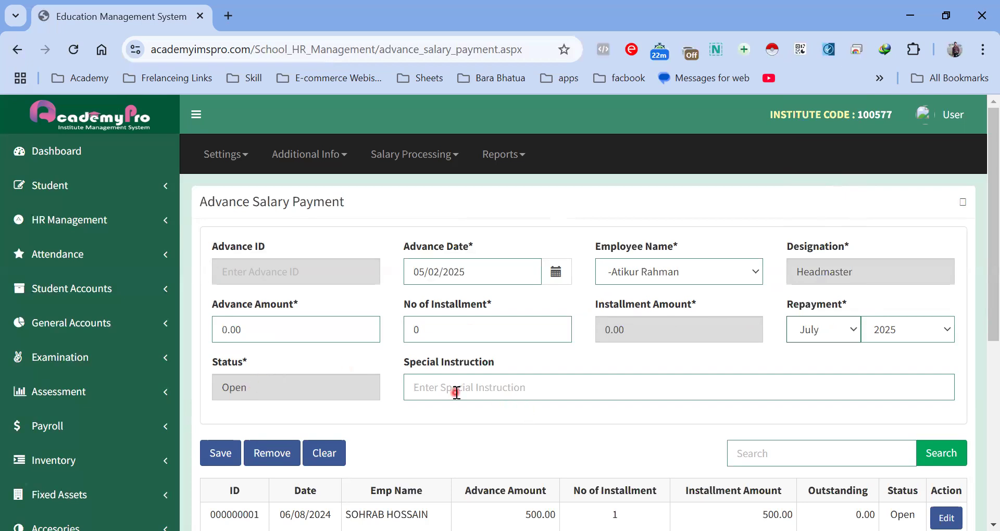
pyautogui.scroll(-3, 332, 419)
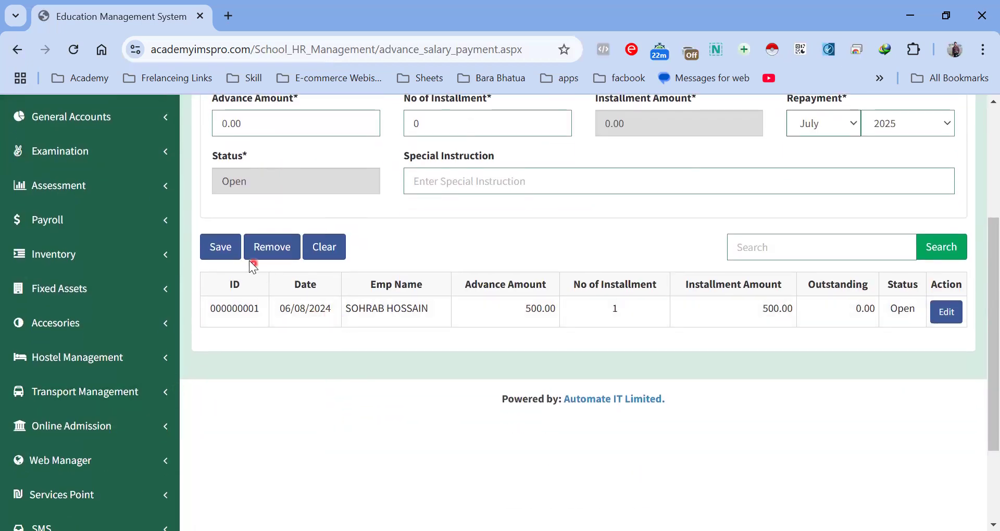
pyautogui.scroll(3, 468, 283)
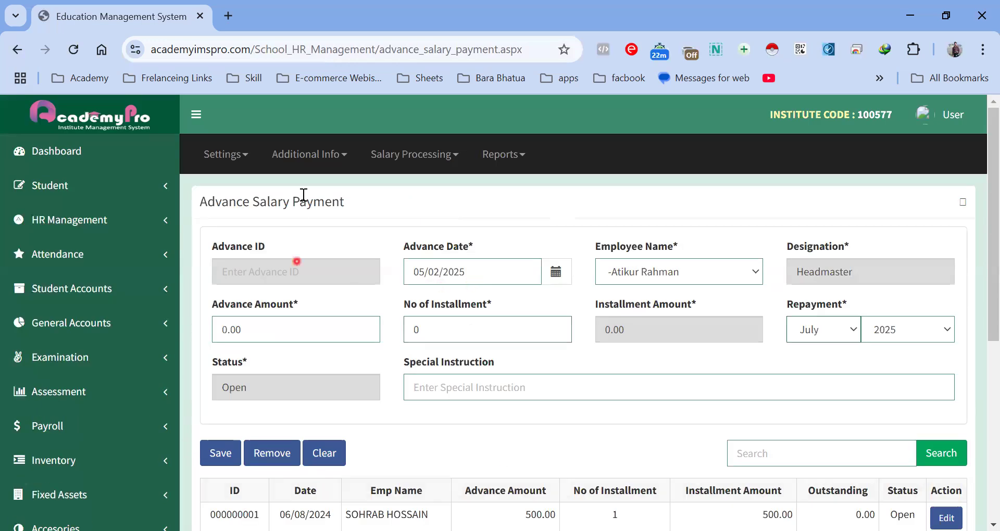
# - Open the Advance Salary Approval list and show the details of the pending advance
pyautogui.click(320, 164)
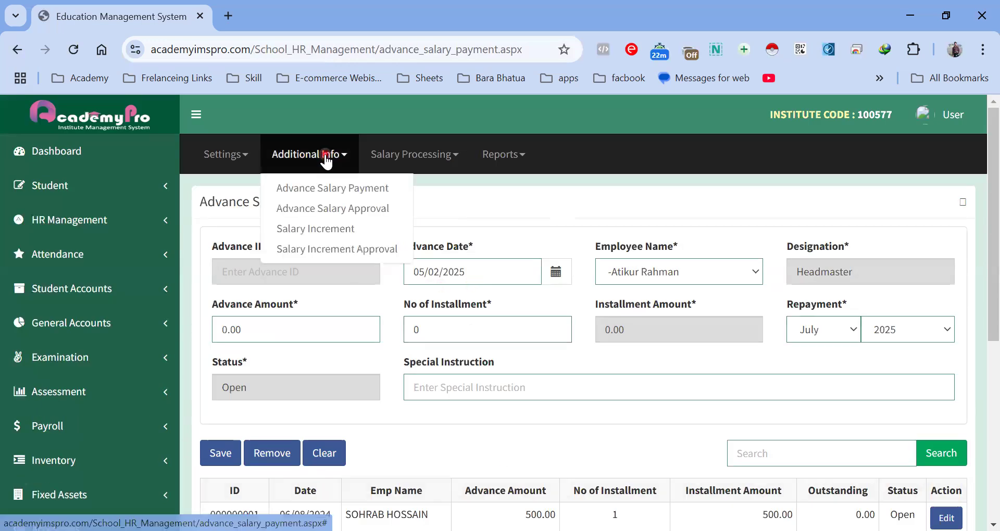
pyautogui.click(330, 209)
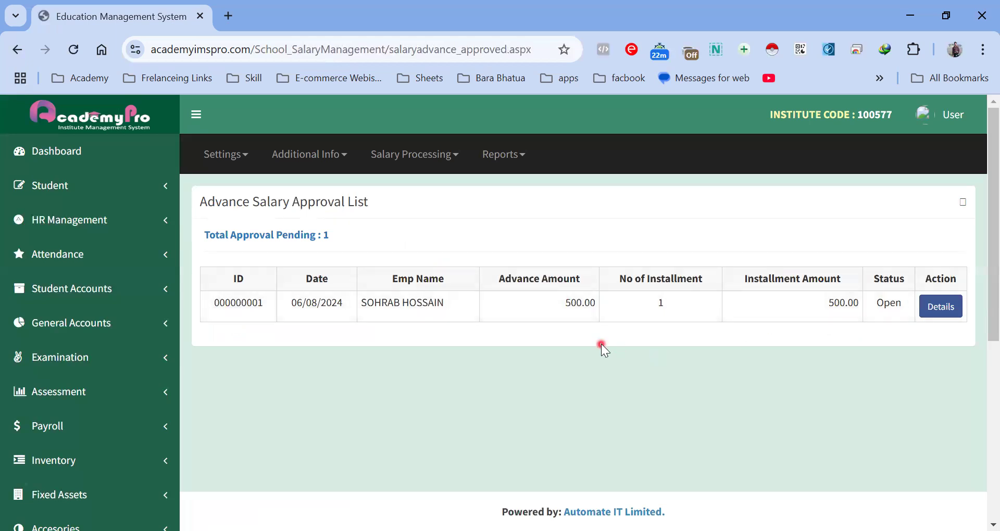
pyautogui.click(942, 307)
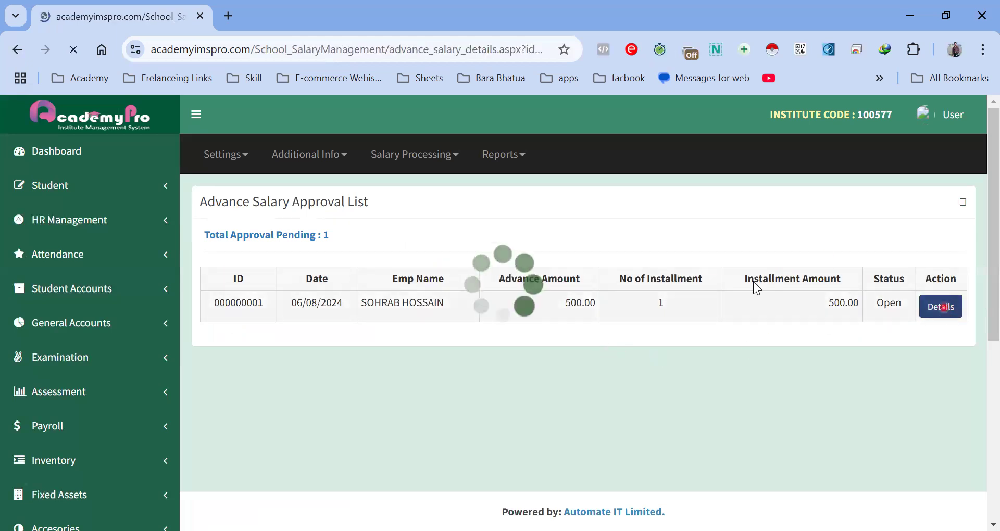
# - Set the reviewer status of the pending advance to Approved and go to the comments field
pyautogui.scroll(-5, 375, 348)
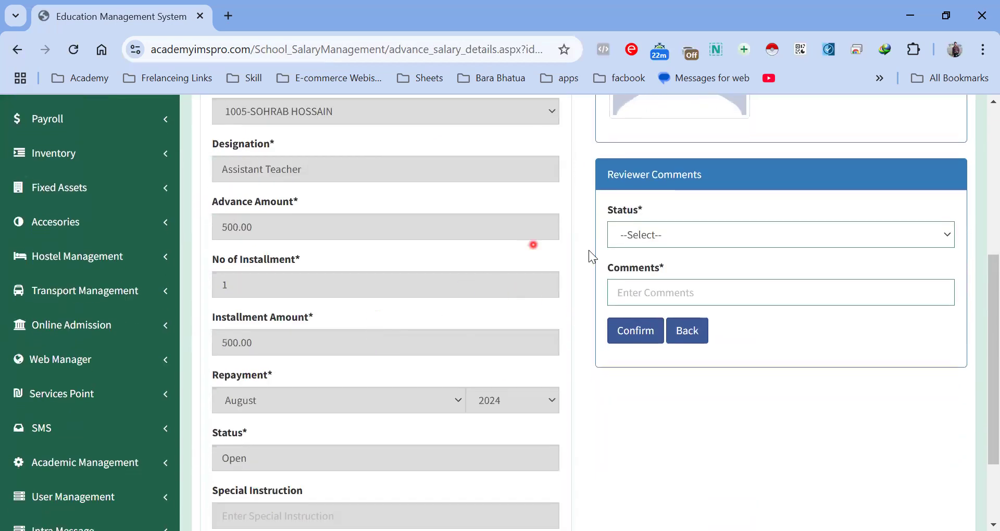
pyautogui.click(684, 232)
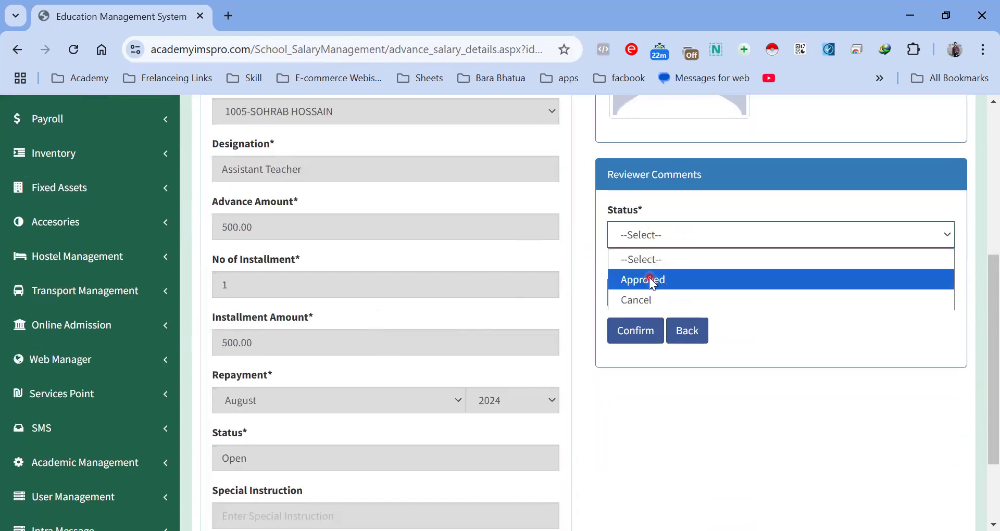
pyautogui.click(650, 280)
pyautogui.click(609, 292)
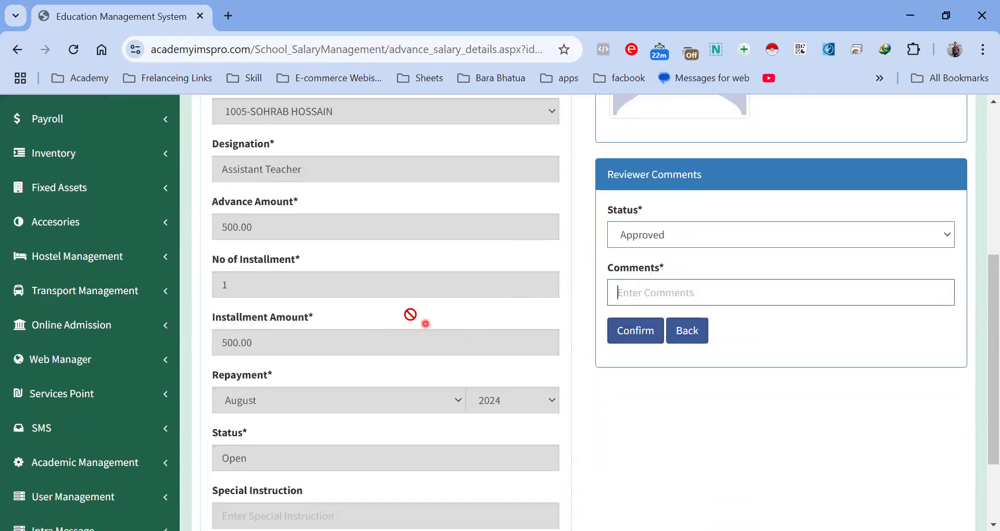
# - Open the Salary Increment Entry form and look over its fields
pyautogui.scroll(5, 410, 315)
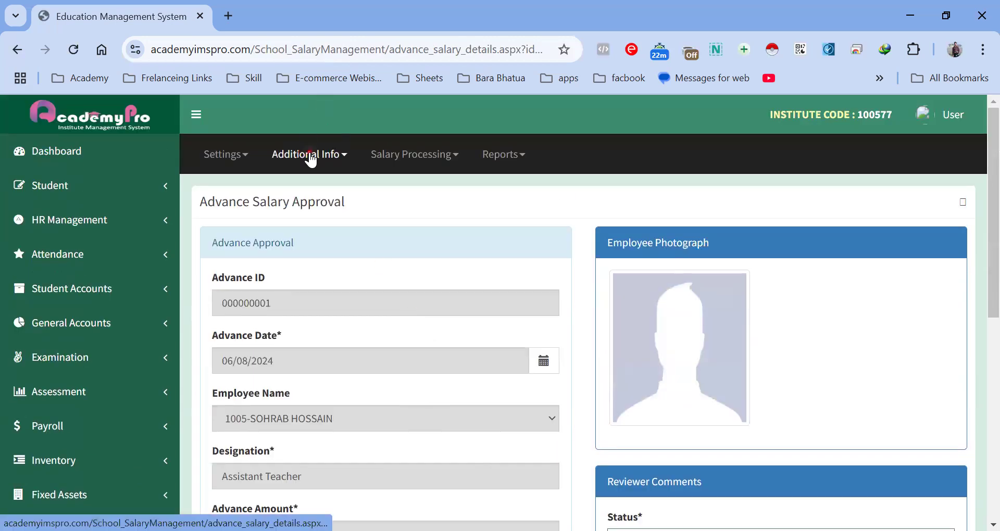
pyautogui.click(310, 155)
pyautogui.click(325, 227)
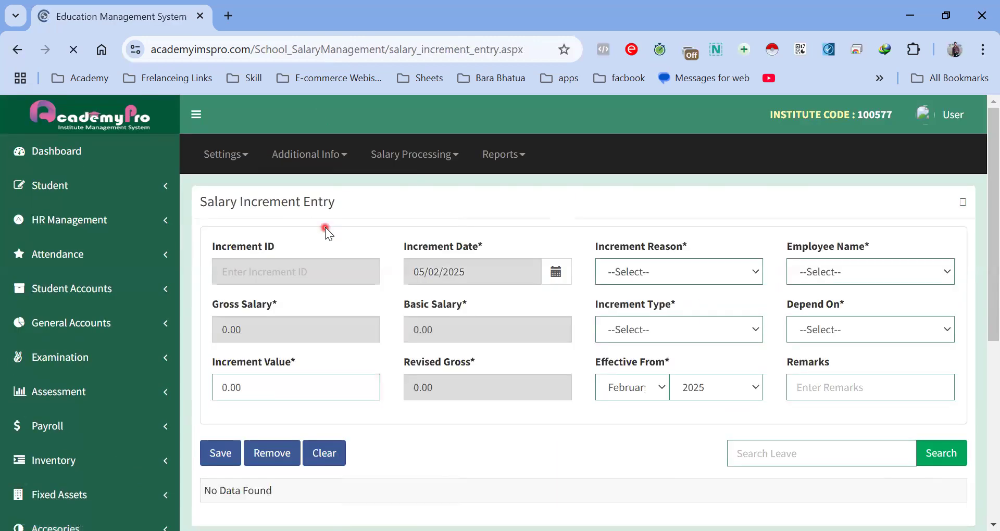
pyautogui.scroll(-4, 511, 305)
pyautogui.scroll(3, 511, 305)
pyautogui.scroll(1, 511, 305)
# - Set the increment date to 05/02/2025
pyautogui.click(549, 254)
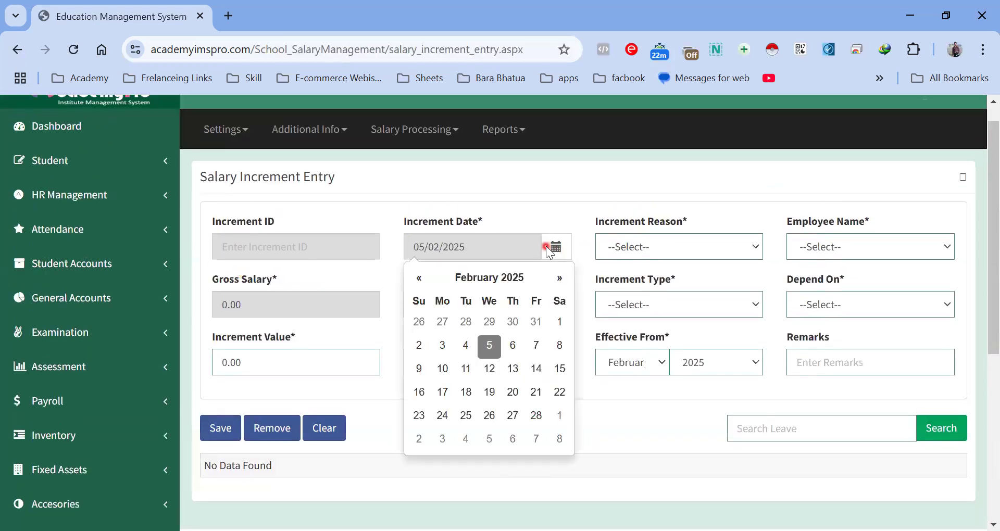
pyautogui.click(497, 348)
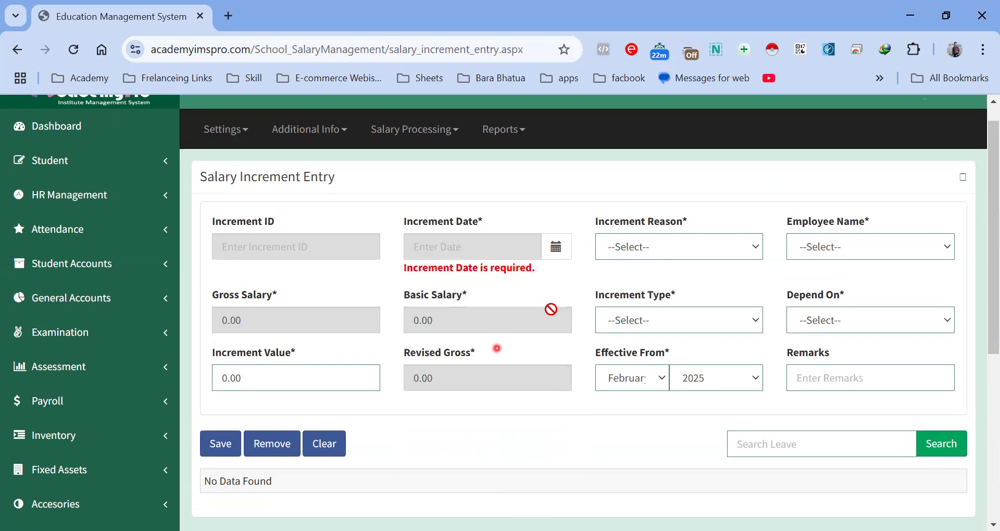
pyautogui.click(688, 244)
pyautogui.click(555, 246)
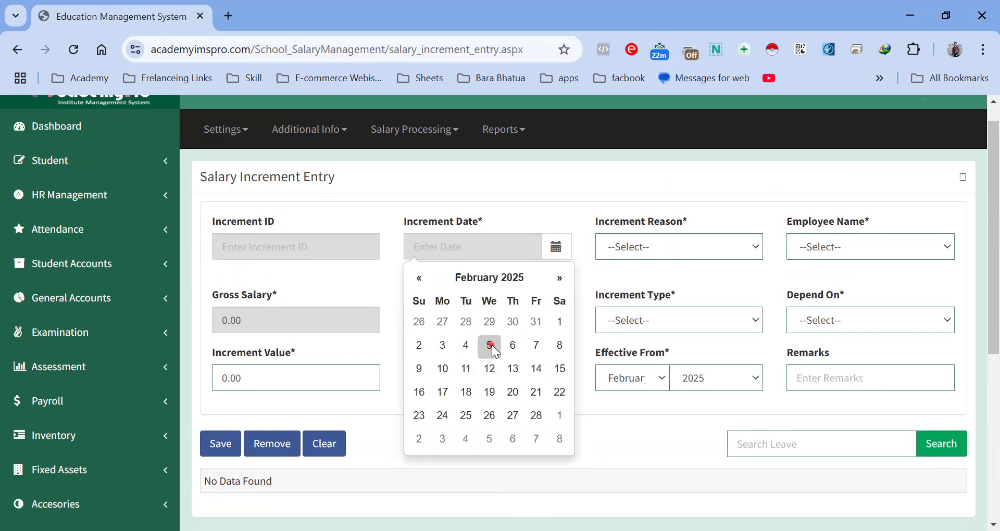
pyautogui.click(489, 345)
# - Examine the choices for increment reason, employee, increment type and salary basis, and go to the increment value field
pyautogui.click(683, 248)
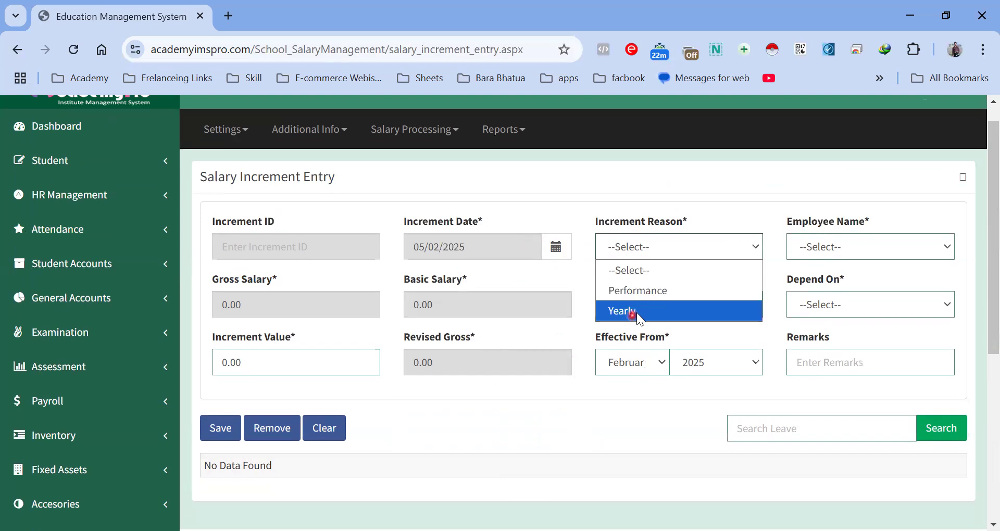
pyautogui.click(859, 249)
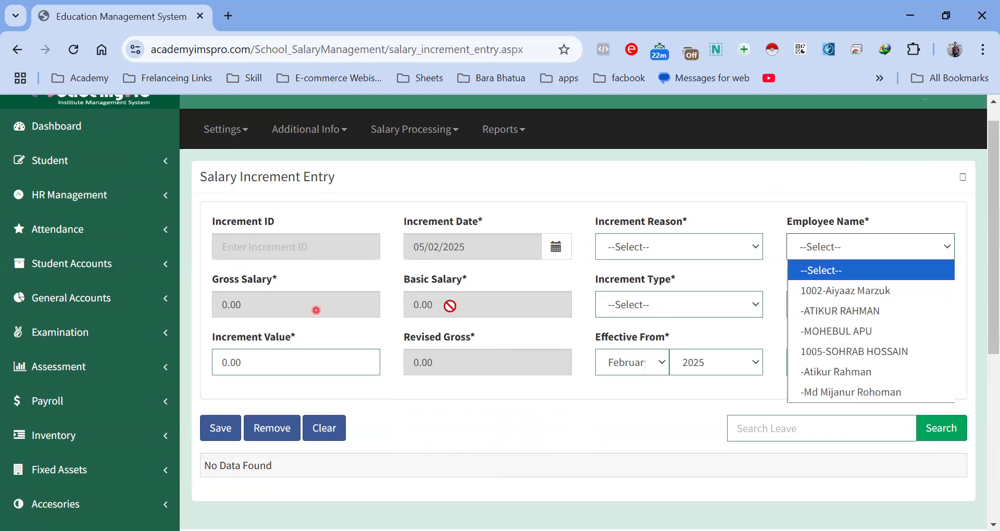
pyautogui.click(466, 306)
pyautogui.click(560, 310)
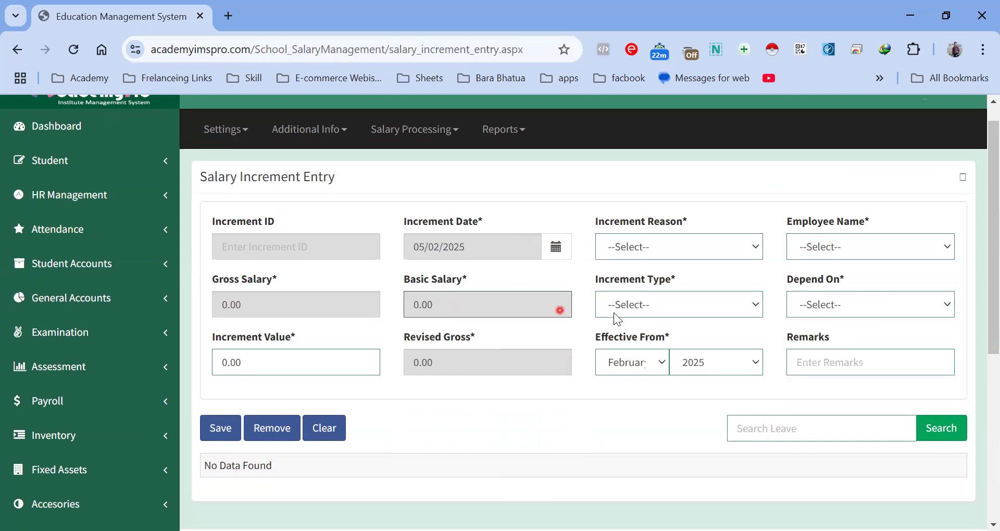
pyautogui.click(672, 304)
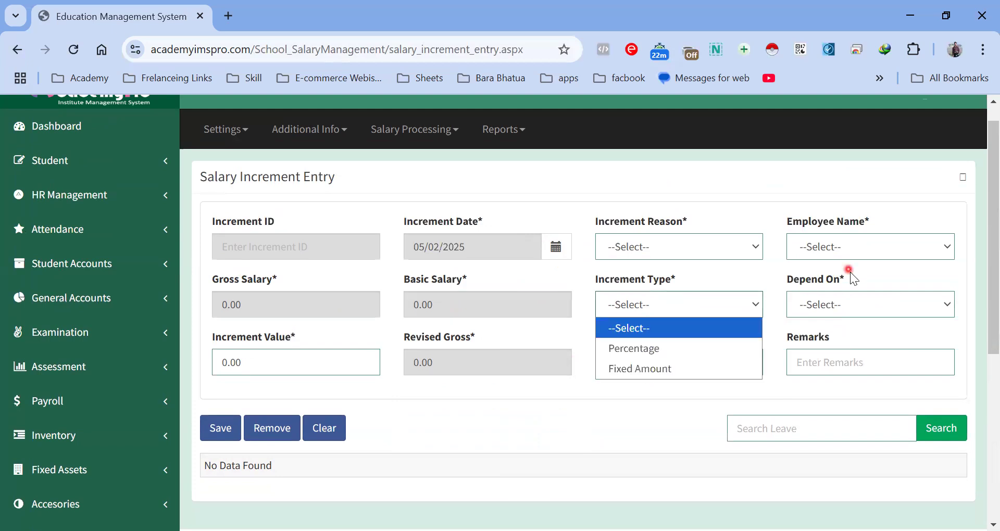
pyautogui.click(834, 304)
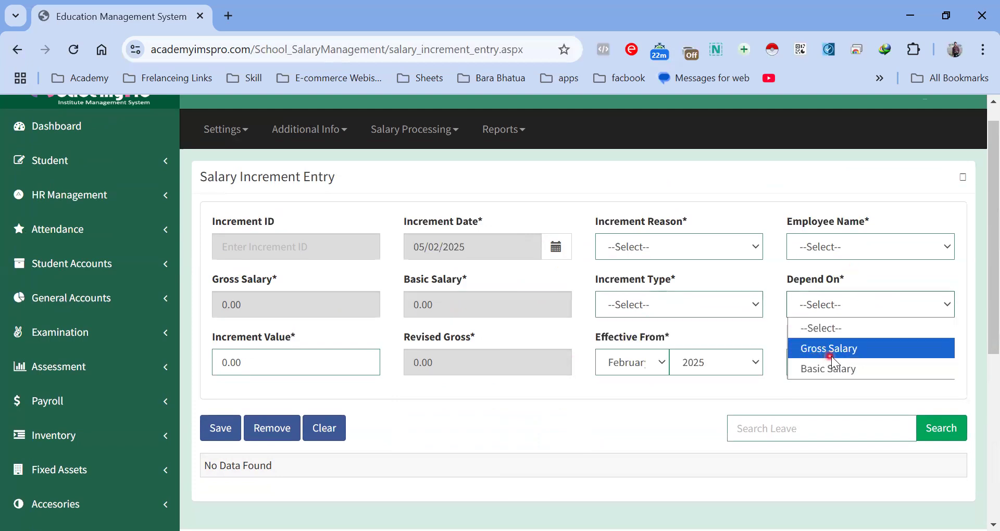
pyautogui.click(349, 366)
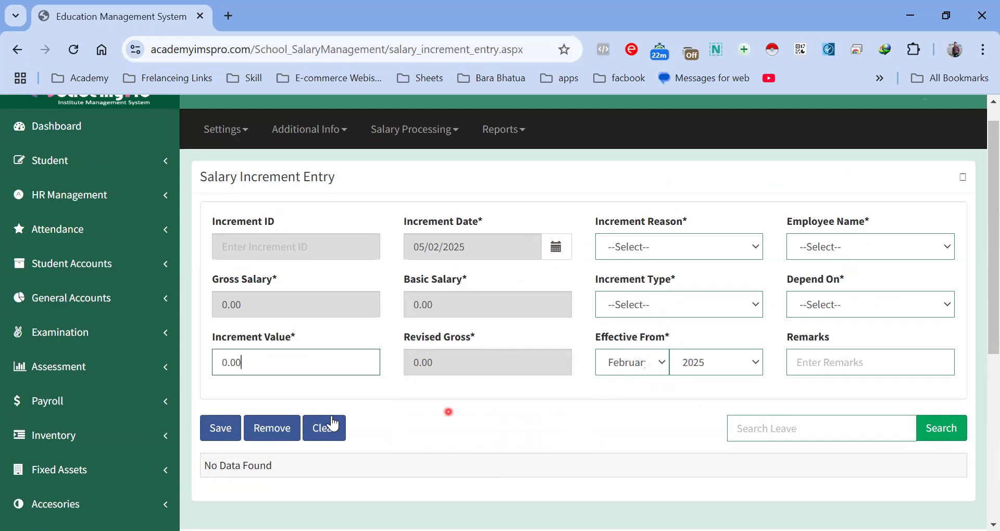
# - Open the Salary Increment Approval list to check for pending increments
pyautogui.click(335, 133)
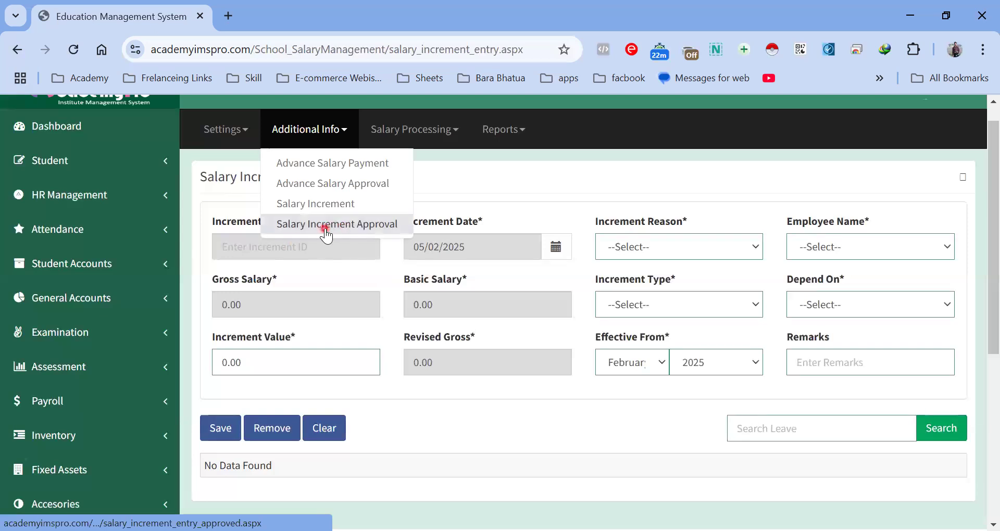
pyautogui.click(354, 225)
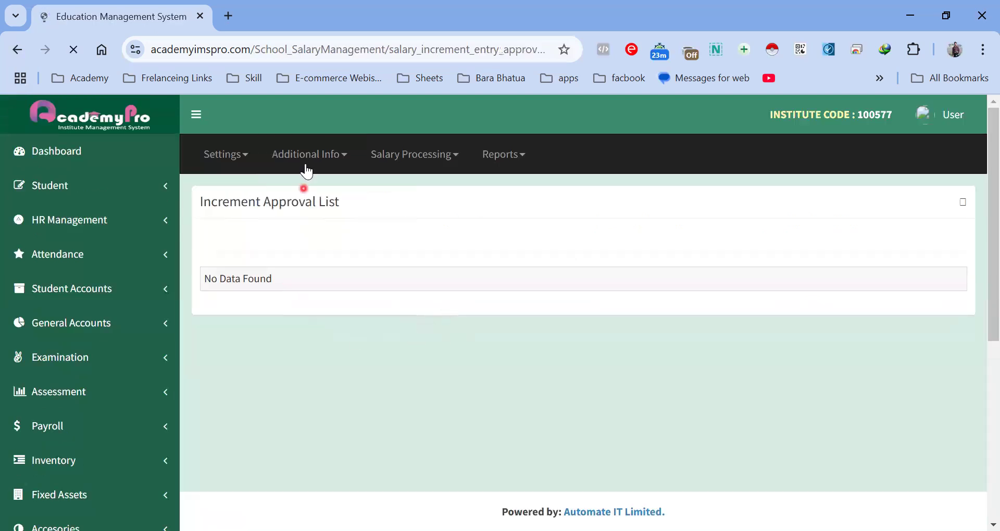
pyautogui.click(318, 156)
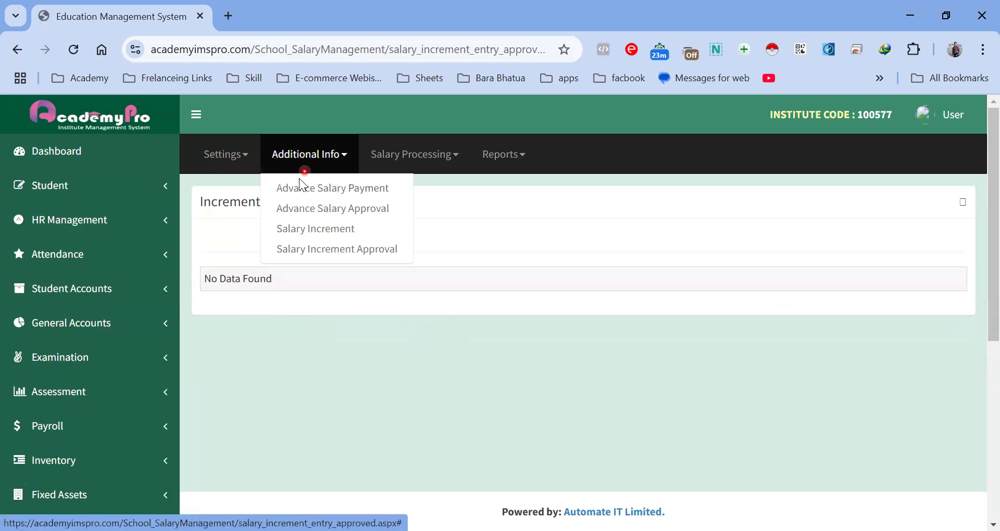
pyautogui.click(223, 161)
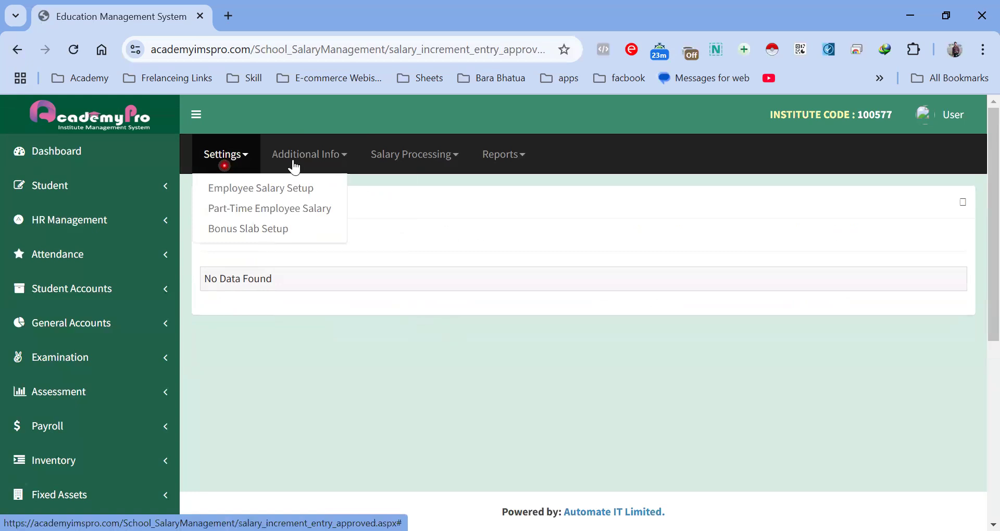
pyautogui.click(328, 171)
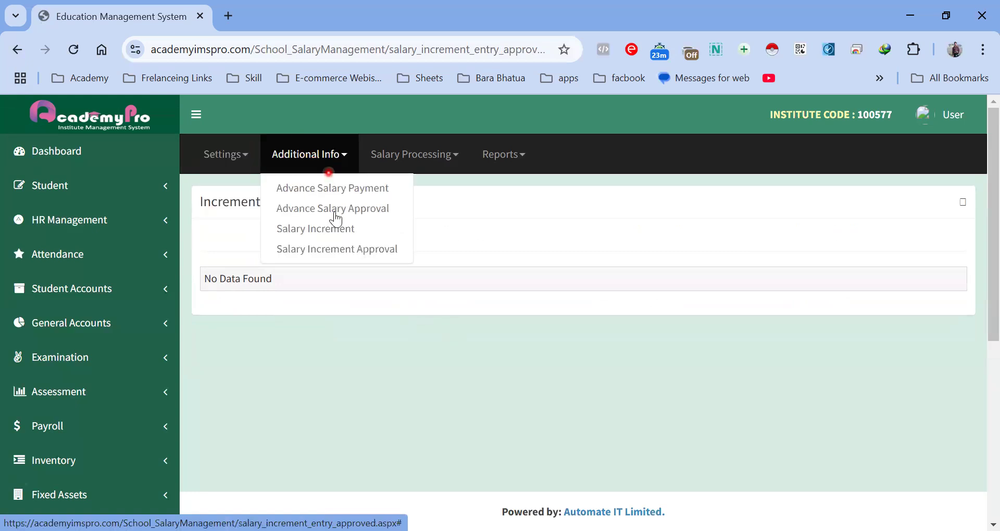
pyautogui.click(464, 213)
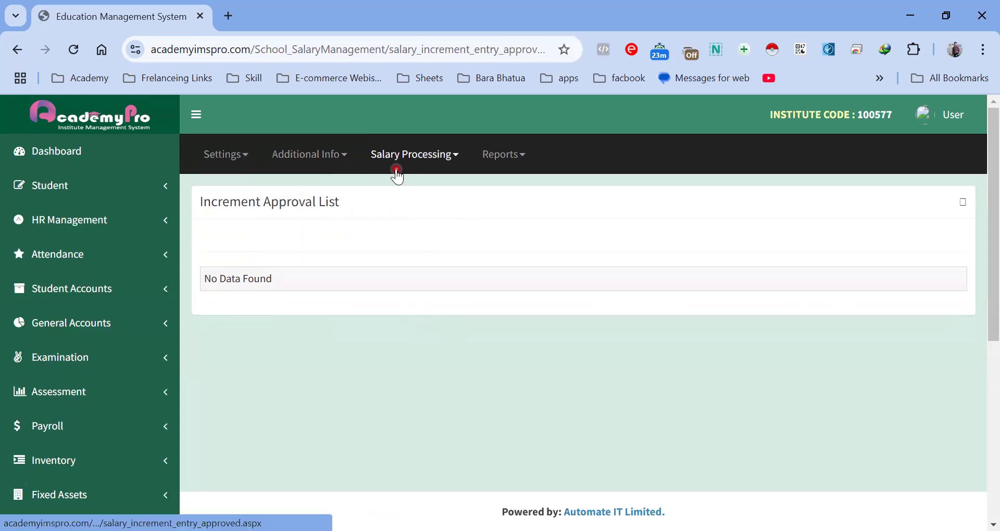
# - Open the Pay Transaction page and show the employee entries for January 2025
pyautogui.click(447, 163)
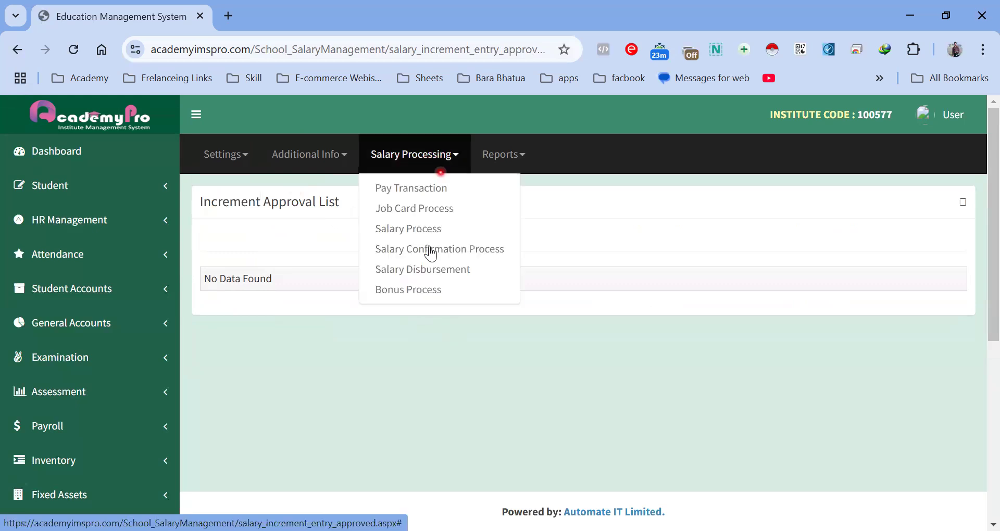
pyautogui.click(437, 189)
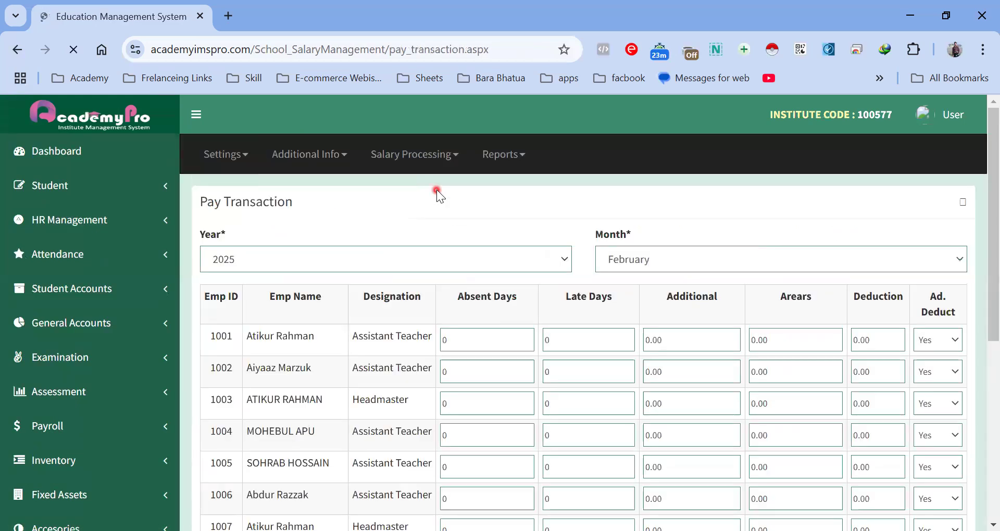
pyautogui.click(661, 259)
pyautogui.click(642, 299)
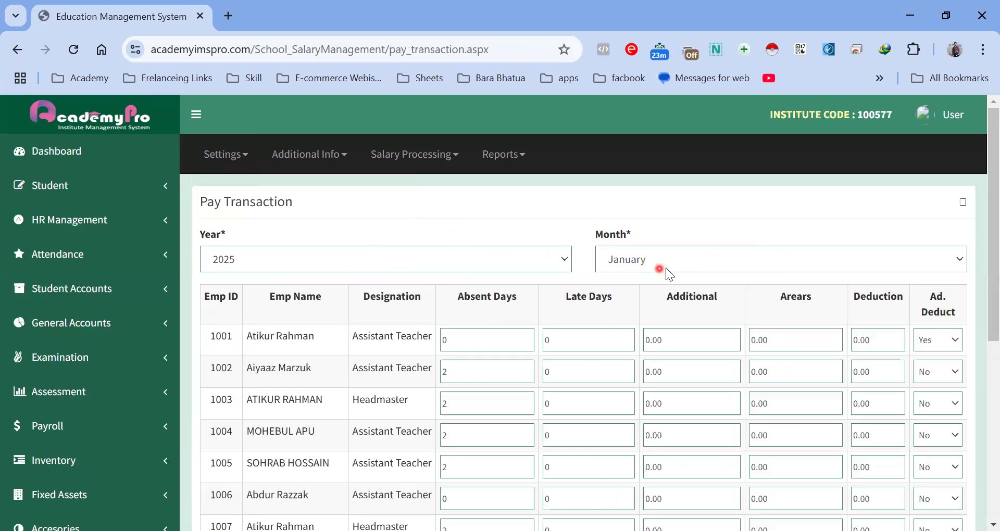
# - Switch the pay transaction to February, keep advance deduction at Yes for employee 1001, and save the entries
pyautogui.click(675, 259)
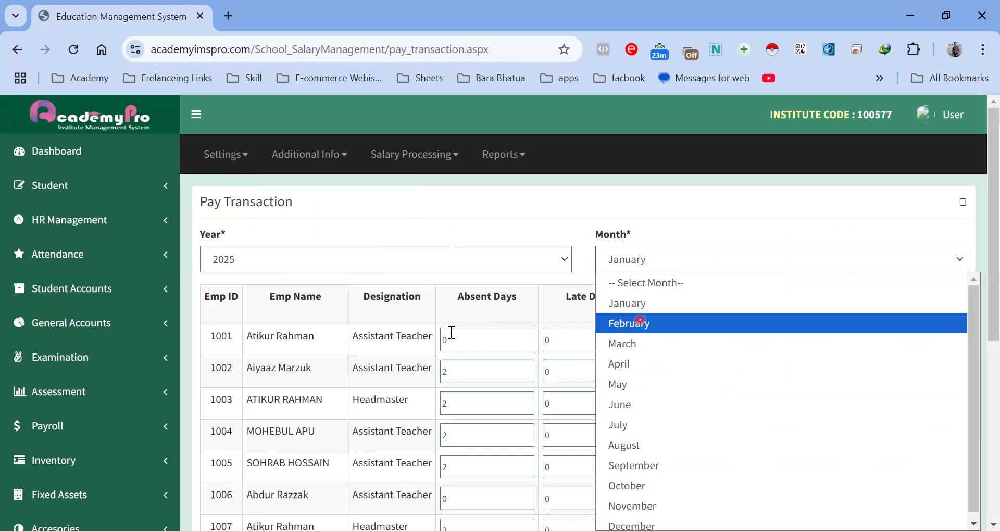
pyautogui.click(640, 323)
pyautogui.scroll(-2, 451, 332)
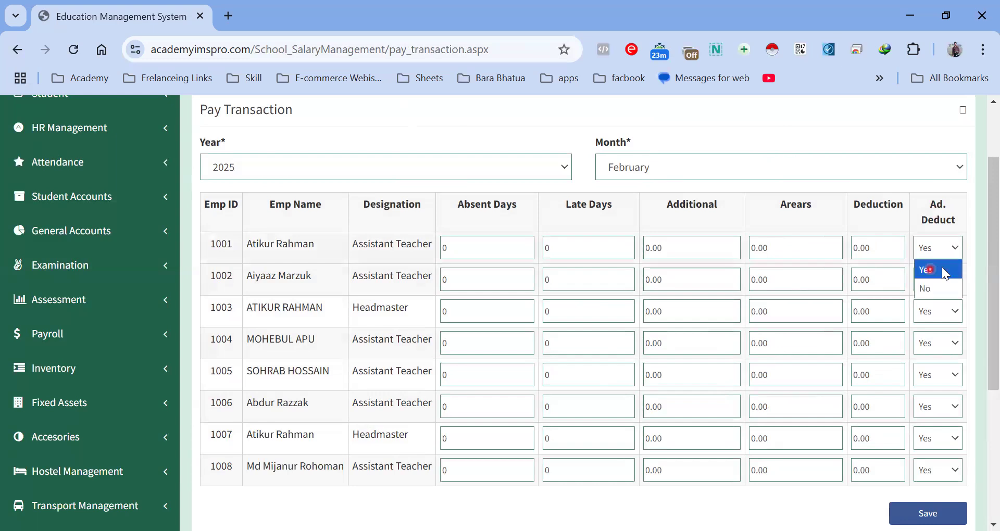
pyautogui.click(953, 250)
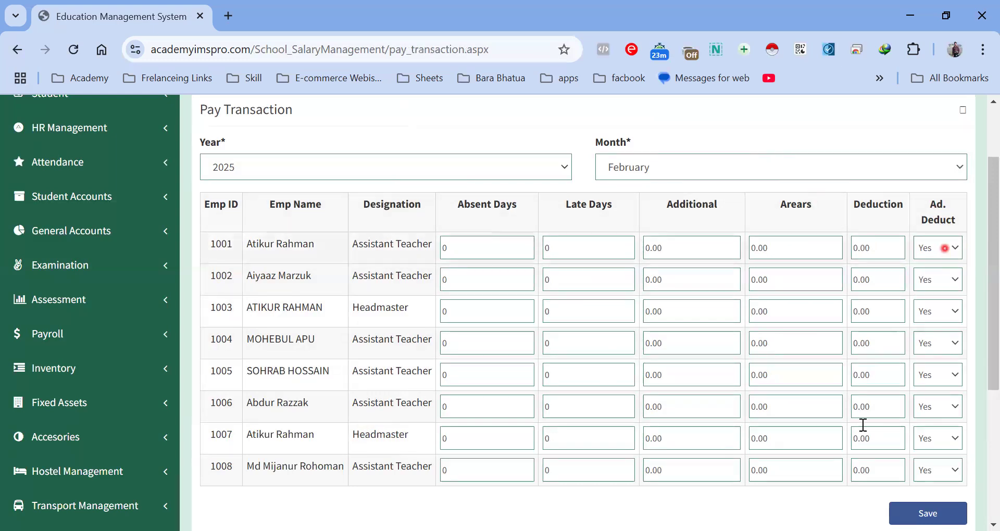
pyautogui.click(917, 513)
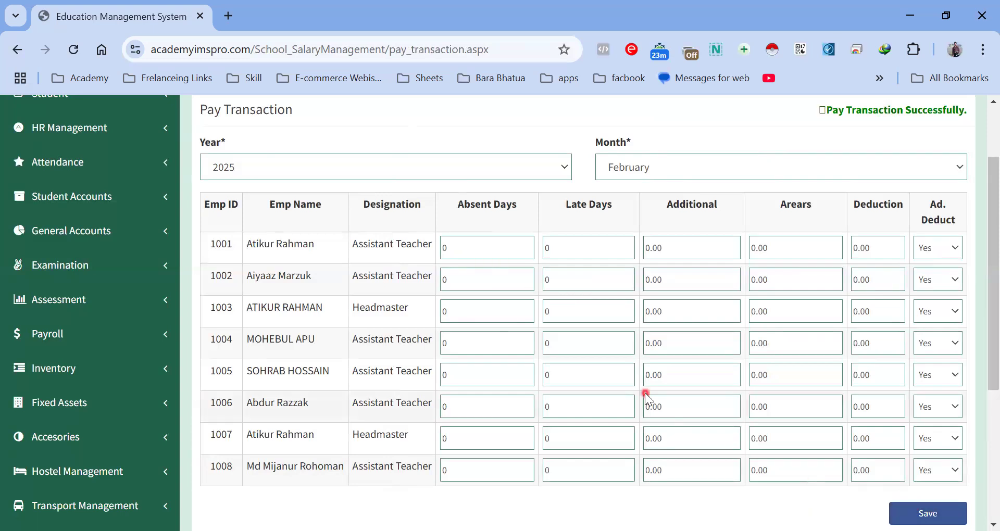
# - Look over the salary processing options and open the Job Card Process form
pyautogui.scroll(2, 645, 393)
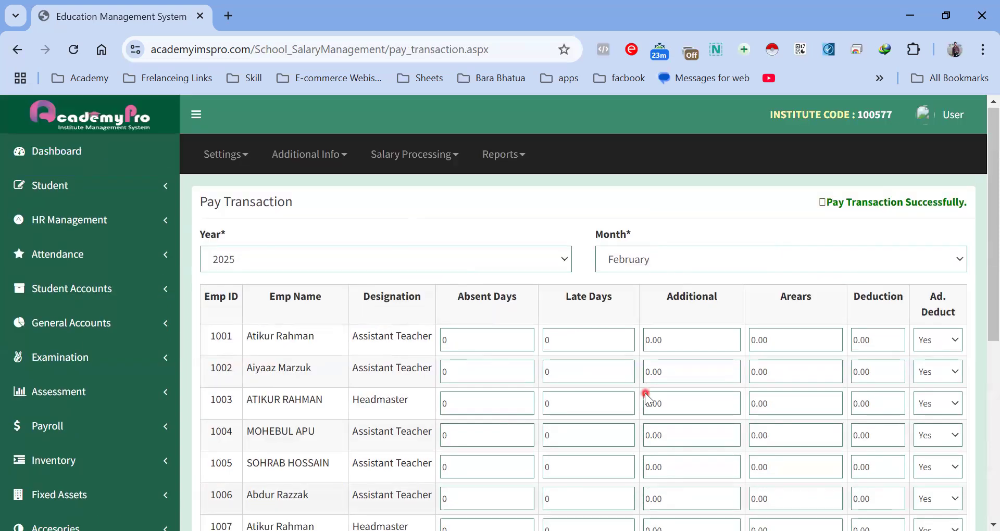
pyautogui.click(424, 159)
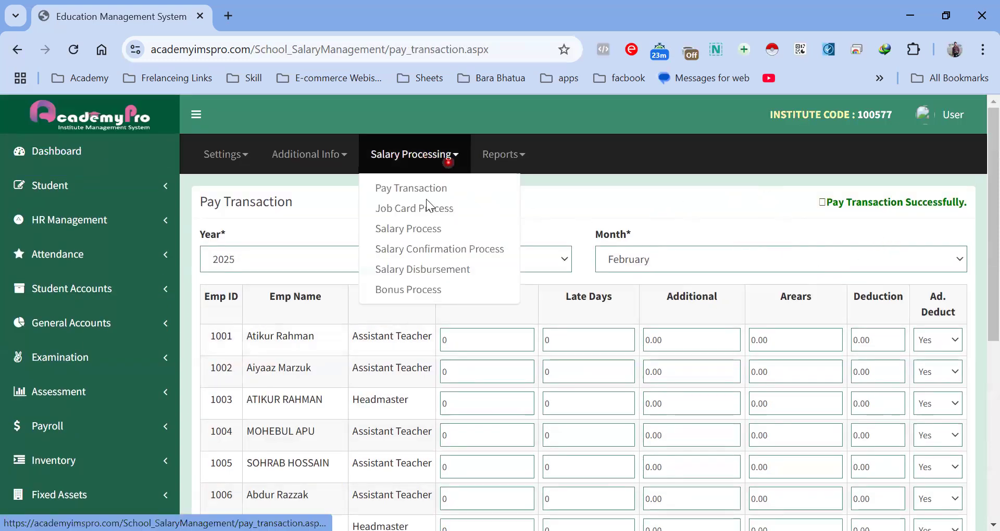
pyautogui.click(637, 233)
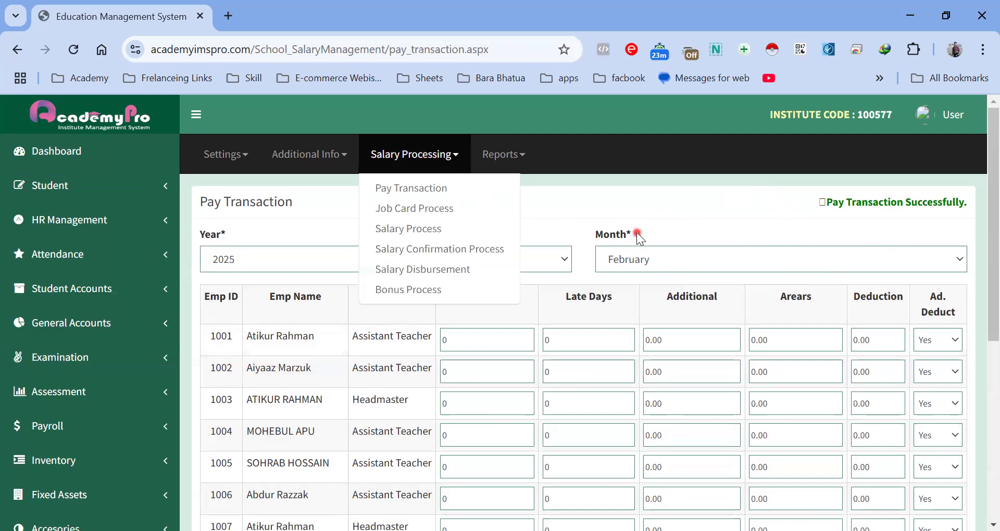
pyautogui.click(436, 244)
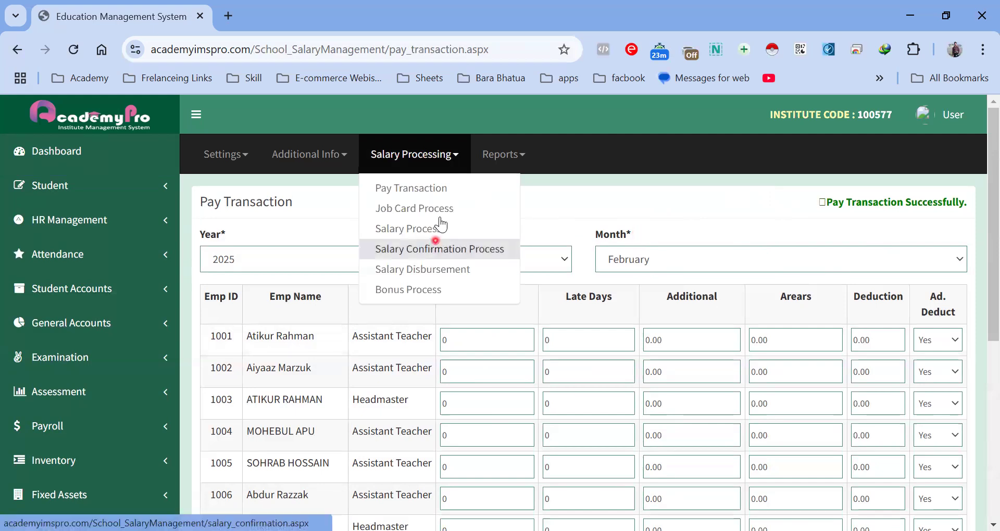
pyautogui.click(440, 216)
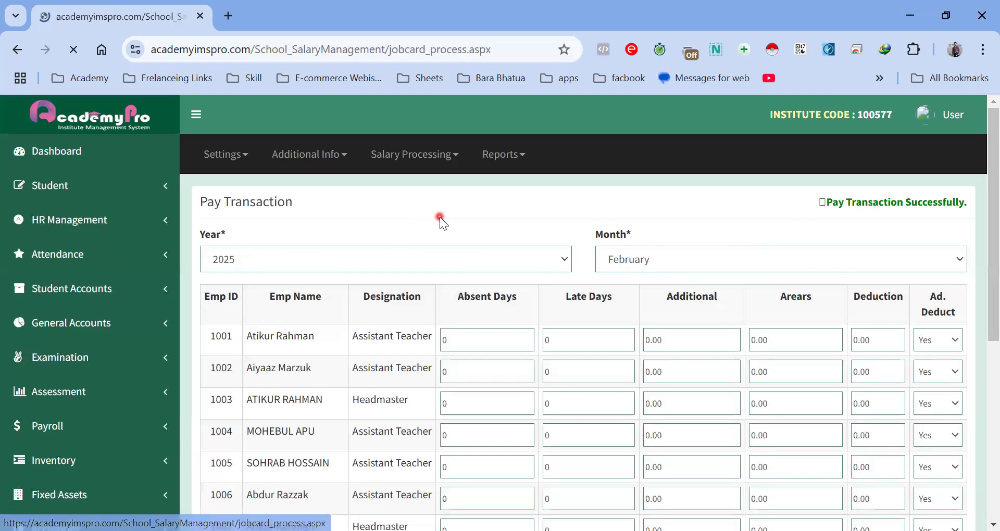
# - Try to run the job card process for February 2025 with the Morning shift
pyautogui.scroll(-1, 501, 414)
pyautogui.scroll(-2, 557, 375)
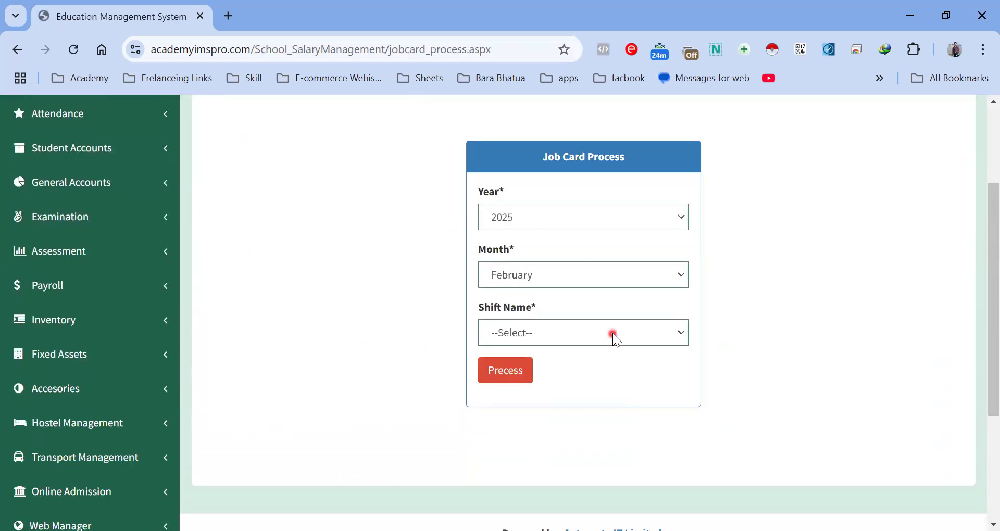
pyautogui.click(612, 333)
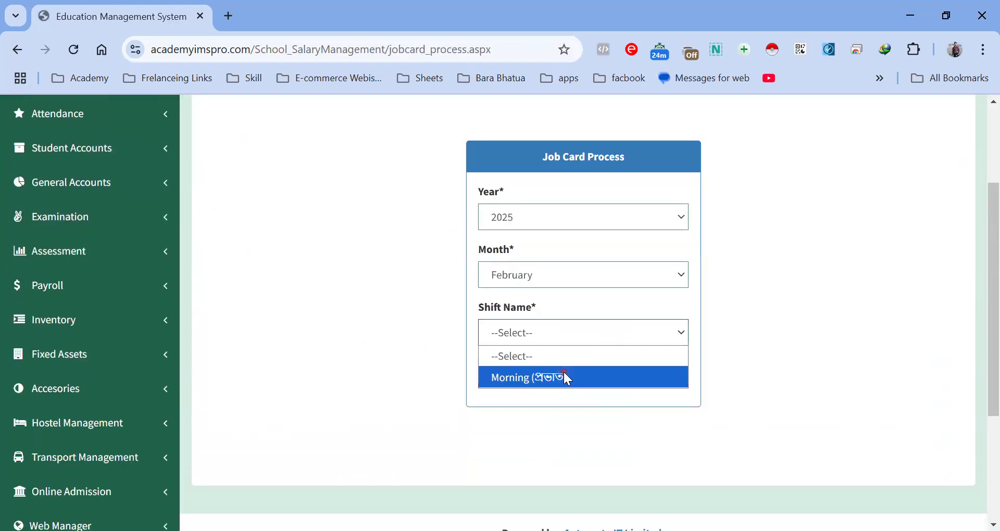
pyautogui.click(565, 376)
pyautogui.click(492, 371)
pyautogui.click(571, 151)
pyautogui.scroll(3, 565, 284)
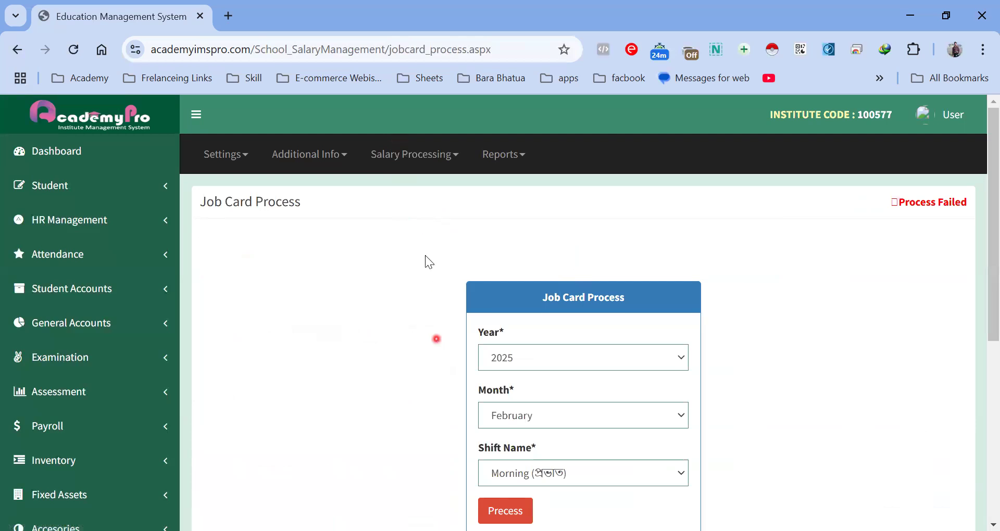
# - Open the Salary Process form and run the salary process for February 2025
pyautogui.click(429, 158)
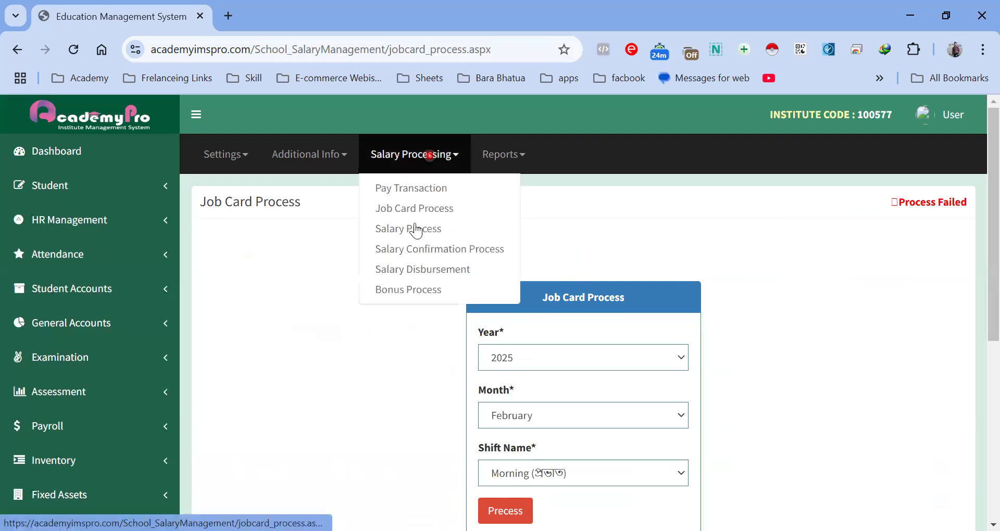
pyautogui.click(428, 227)
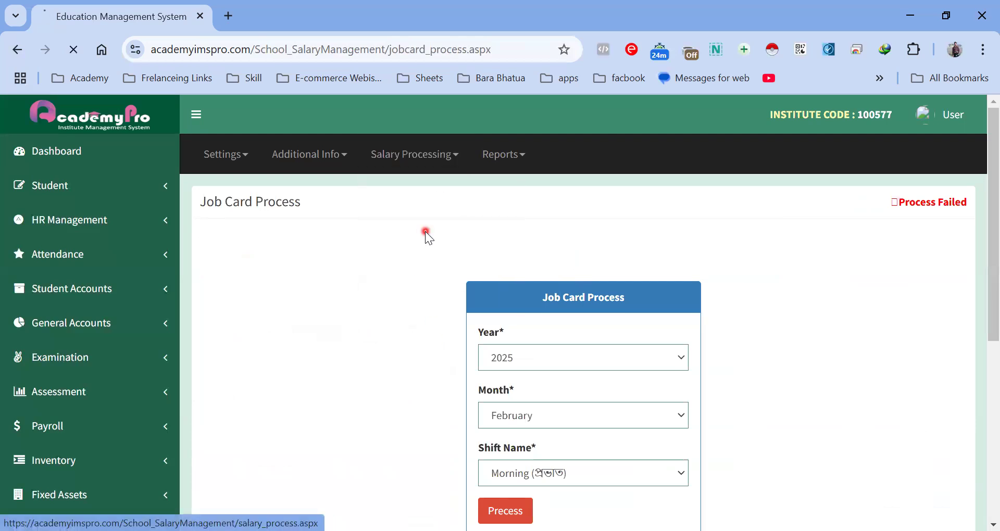
pyautogui.click(525, 460)
pyautogui.click(574, 150)
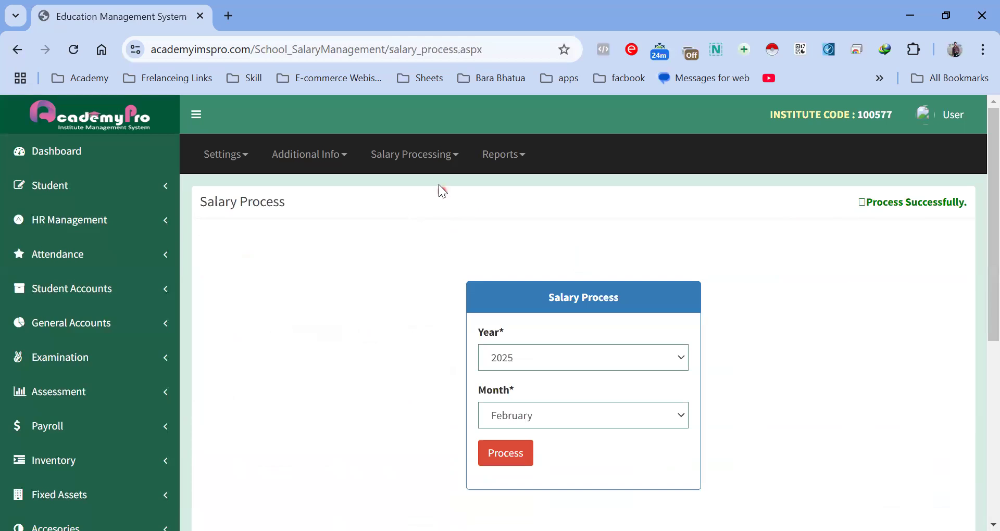
# - Open the Salary Confirmation page for February 2025 and review each employee's gross salary, deductions and net payable
pyautogui.click(426, 160)
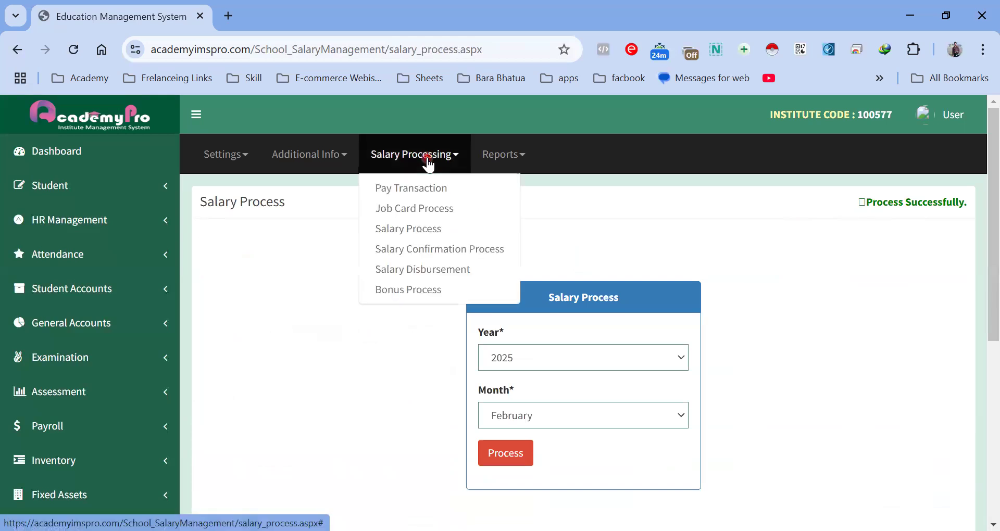
pyautogui.click(425, 250)
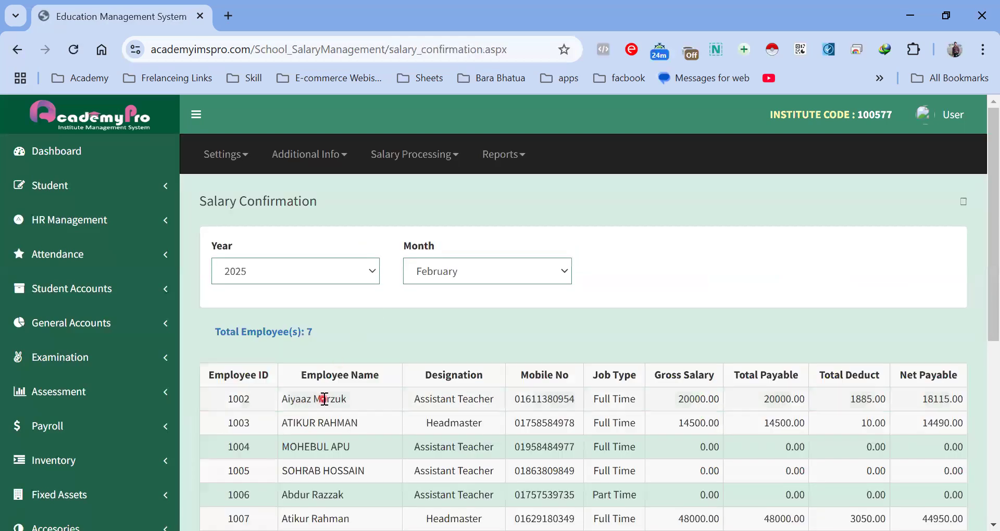
pyautogui.scroll(-3, 324, 399)
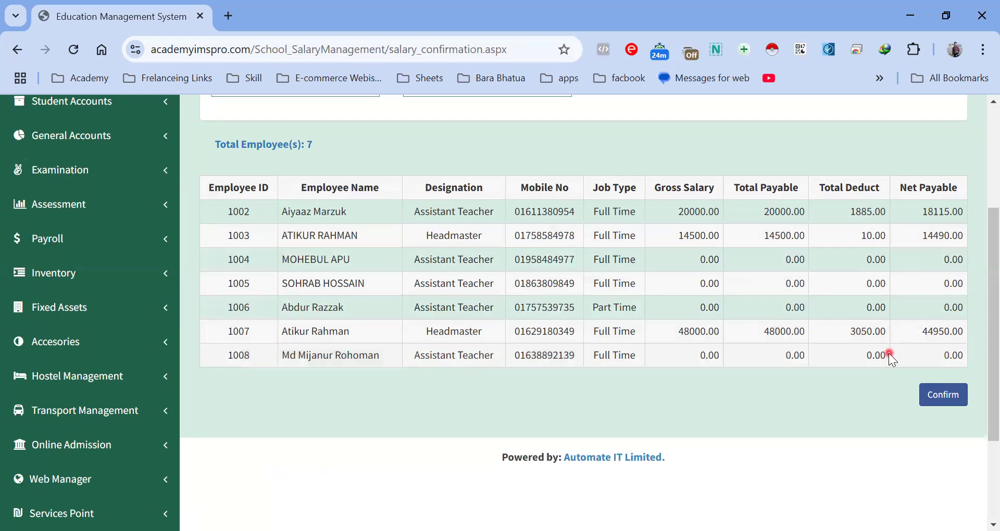
pyautogui.scroll(3, 513, 312)
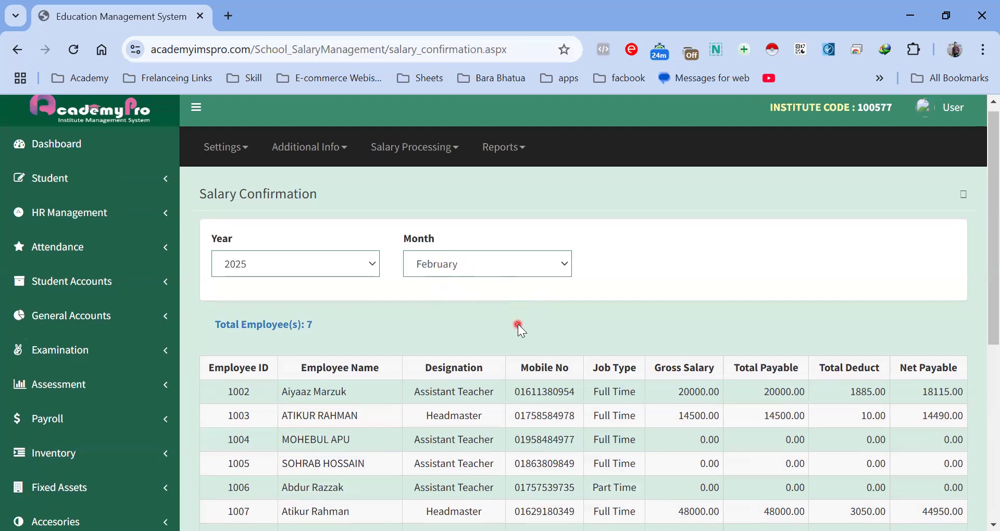
pyautogui.scroll(-6, 518, 324)
pyautogui.scroll(2, 545, 217)
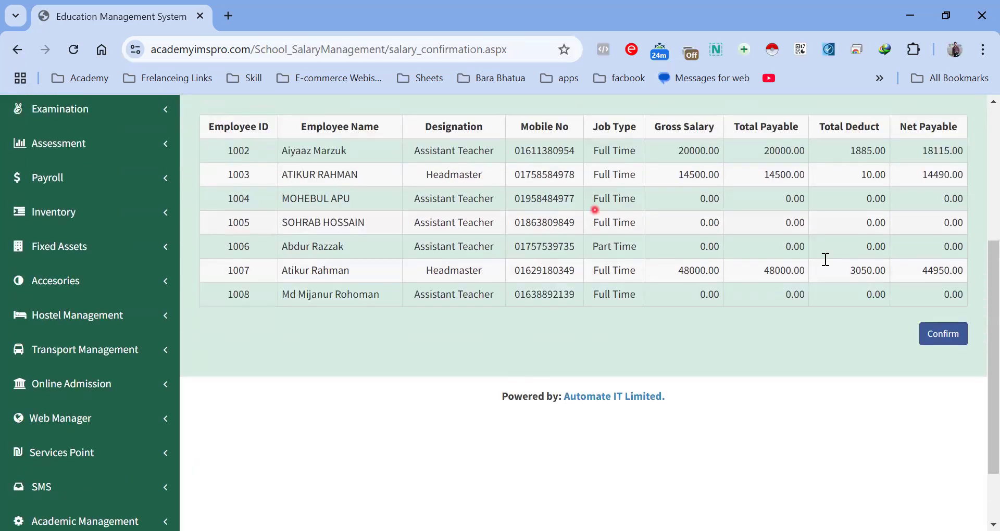
# - Confirm the February 2025 salaries and open the Salary Disbursement page
pyautogui.click(935, 339)
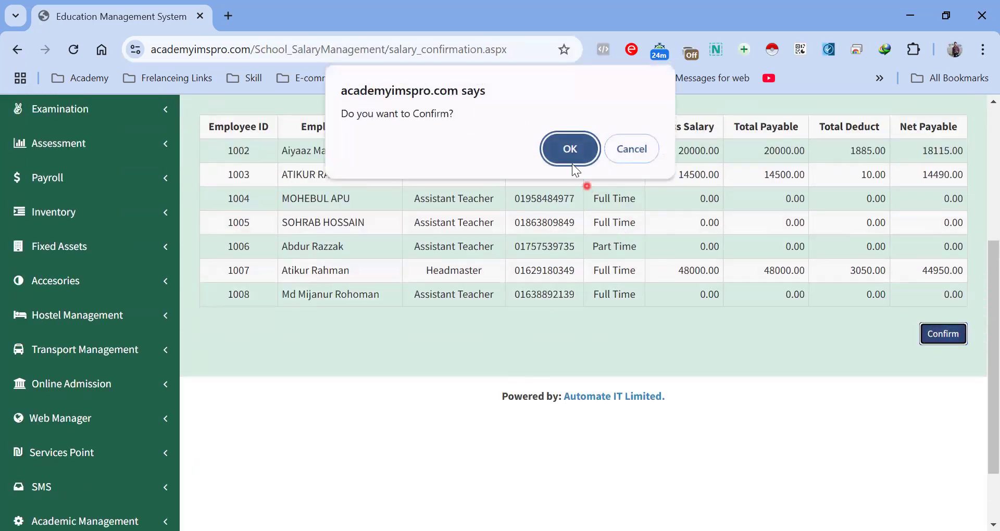
pyautogui.click(567, 148)
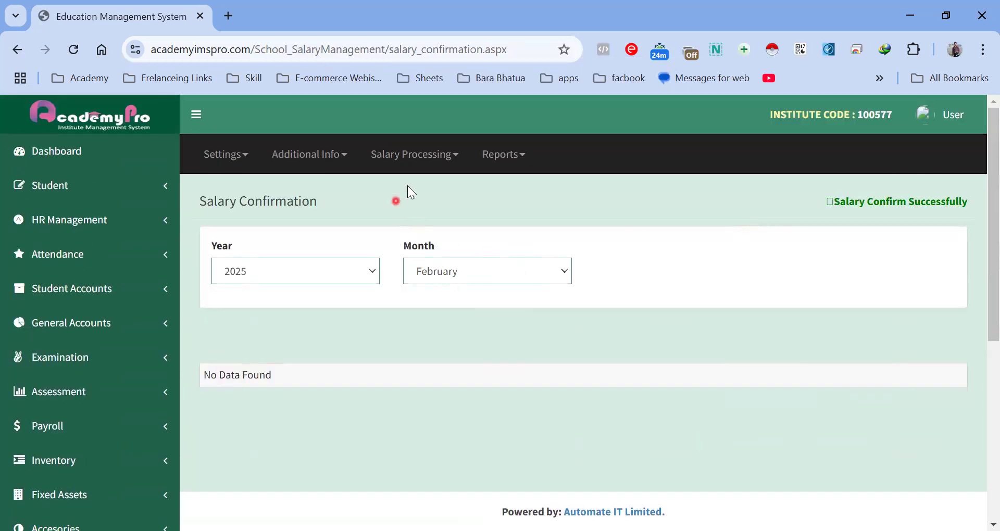
pyautogui.click(435, 153)
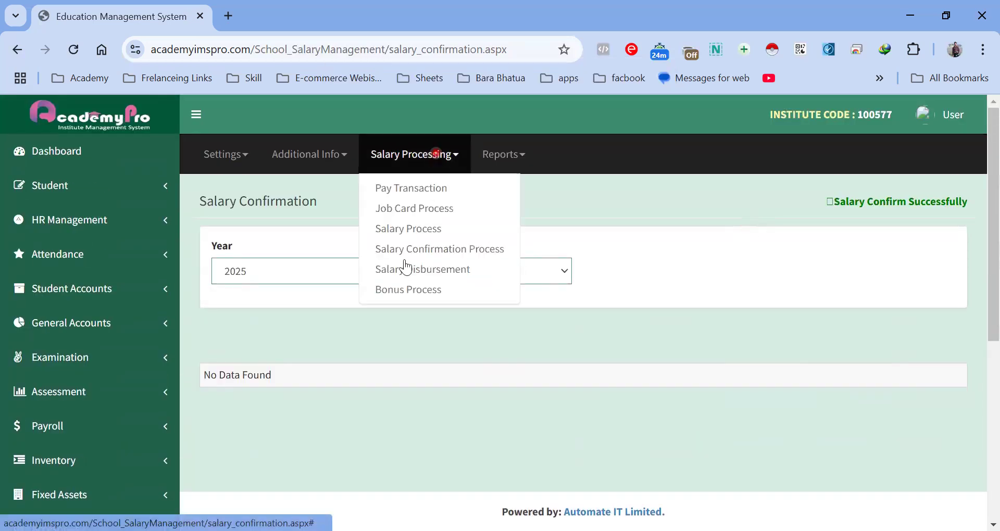
pyautogui.click(435, 276)
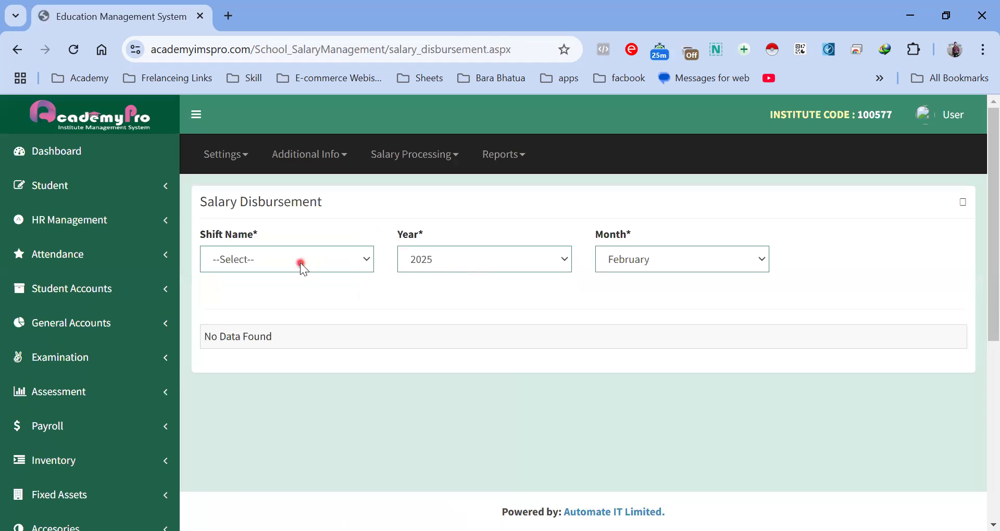
# - List the pending salary disbursements for the Morning shift in February 2025 and review each employee's amounts
pyautogui.click(301, 265)
pyautogui.click(266, 303)
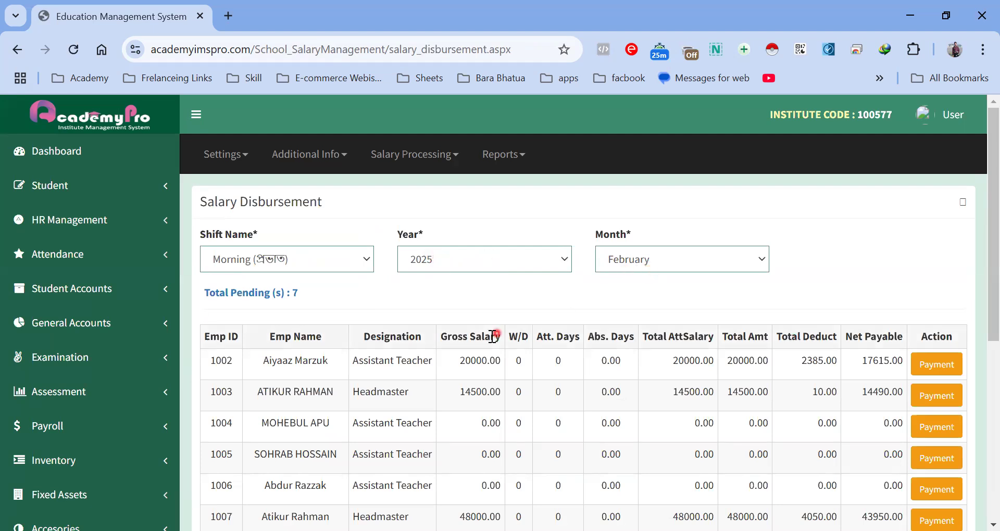
pyautogui.scroll(-2, 492, 336)
pyautogui.scroll(-1, 491, 336)
pyautogui.scroll(1, 490, 336)
pyautogui.scroll(-1, 491, 337)
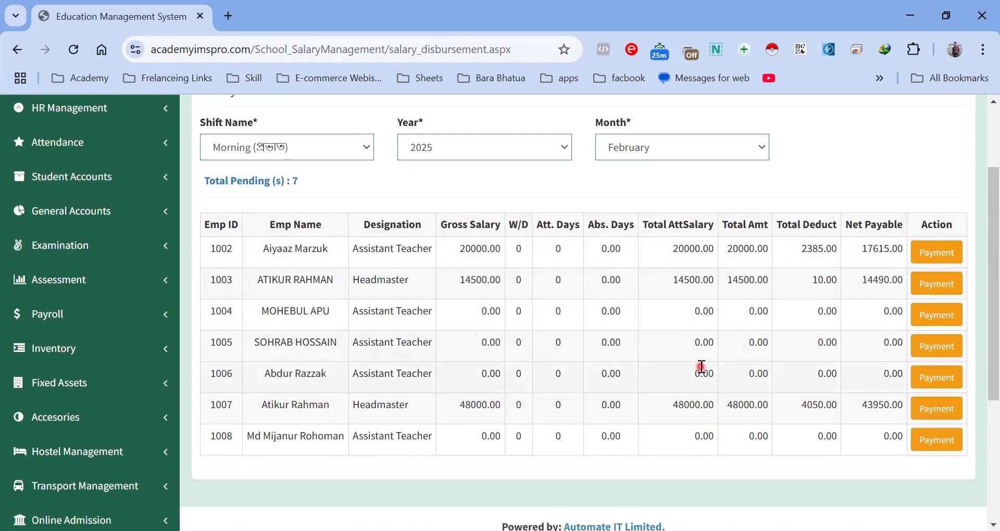
# - Pay the February salary of the headmaster with 48000.00 gross from the named personal Cash source and check the voucher confirmation
pyautogui.click(929, 413)
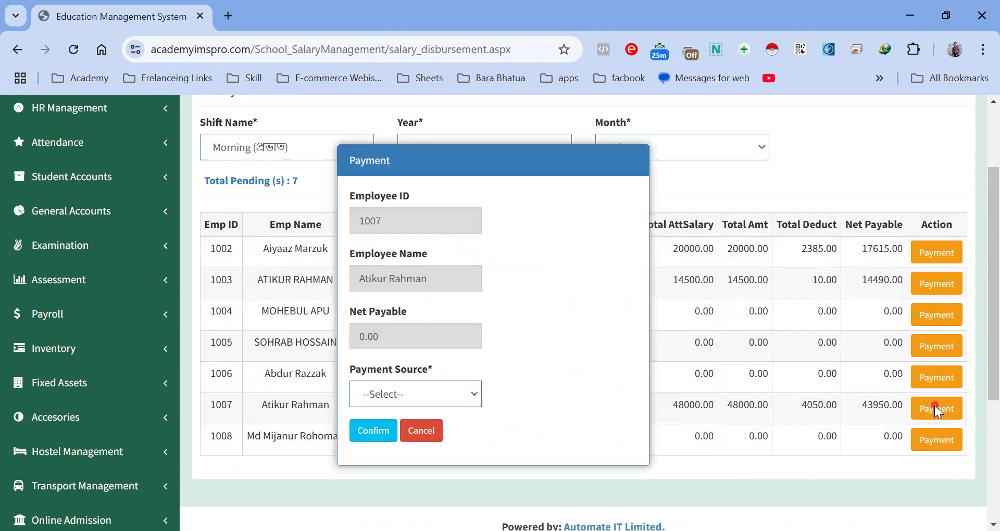
pyautogui.click(407, 399)
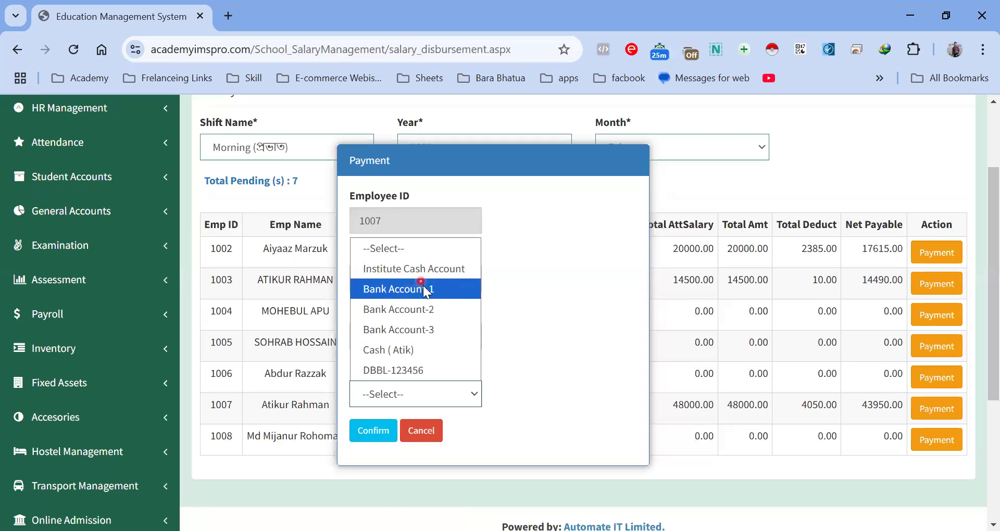
pyautogui.click(392, 352)
pyautogui.click(365, 432)
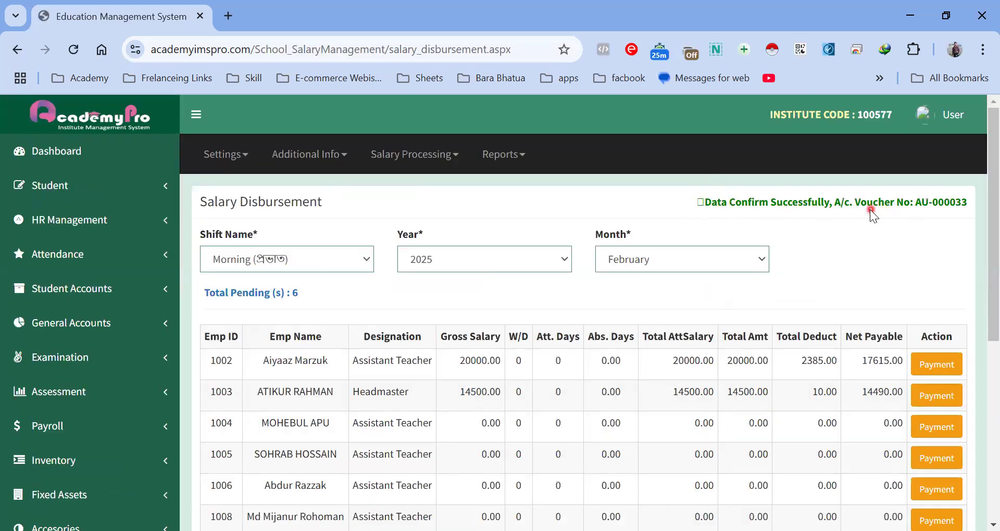
pyautogui.tripleClick(940, 203)
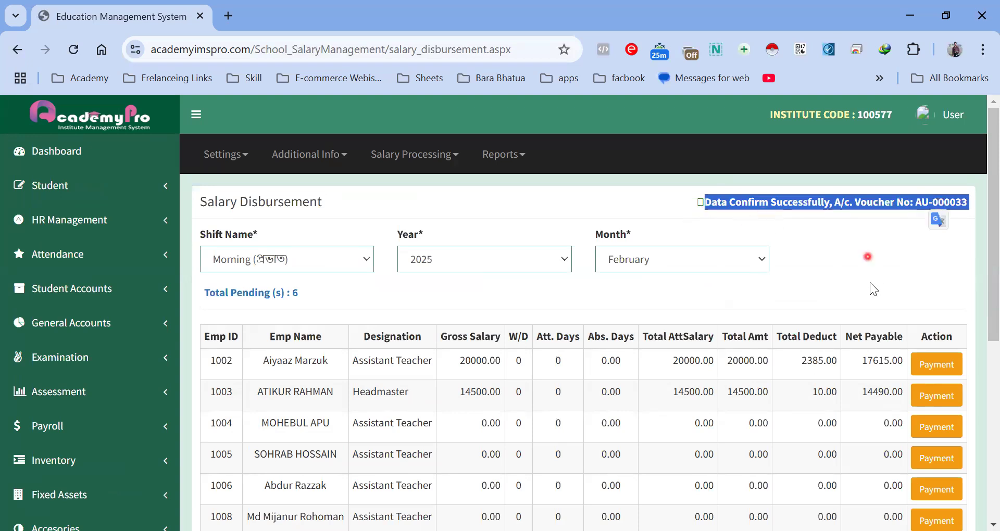
pyautogui.scroll(-7, 823, 276)
pyautogui.scroll(4, 727, 251)
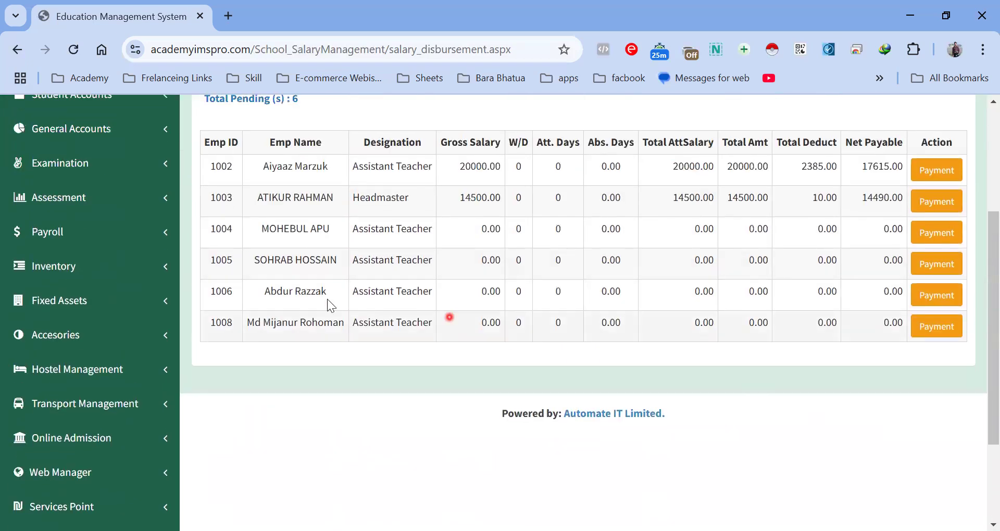
pyautogui.scroll(3, 586, 281)
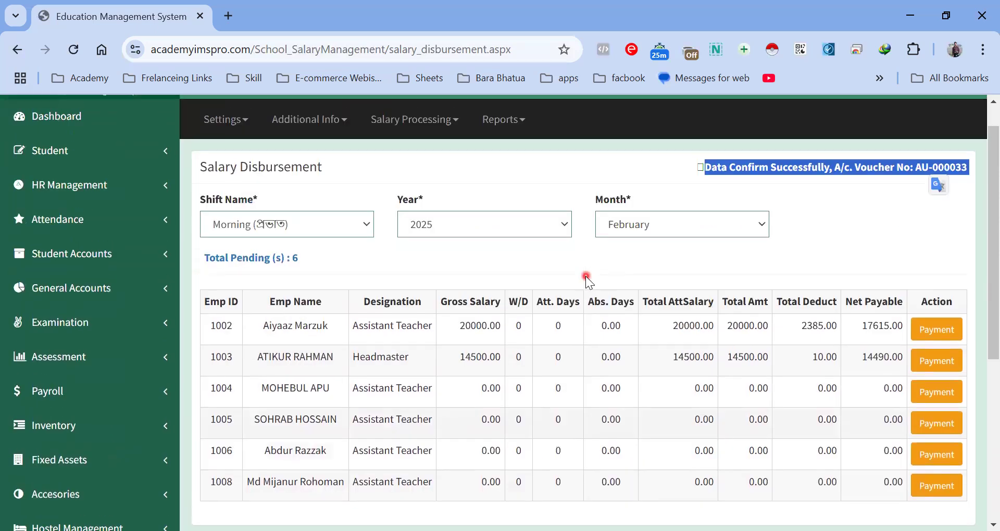
# - Open the Bonus Process form and try to process the EID-UL-FITAR bonus for 2025 without selecting a month
pyautogui.click(420, 125)
pyautogui.click(410, 255)
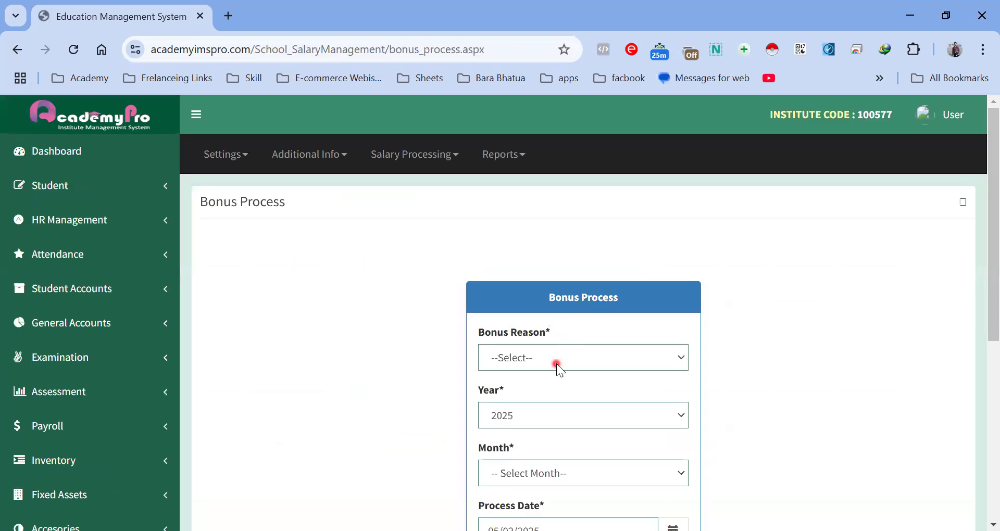
pyautogui.click(556, 364)
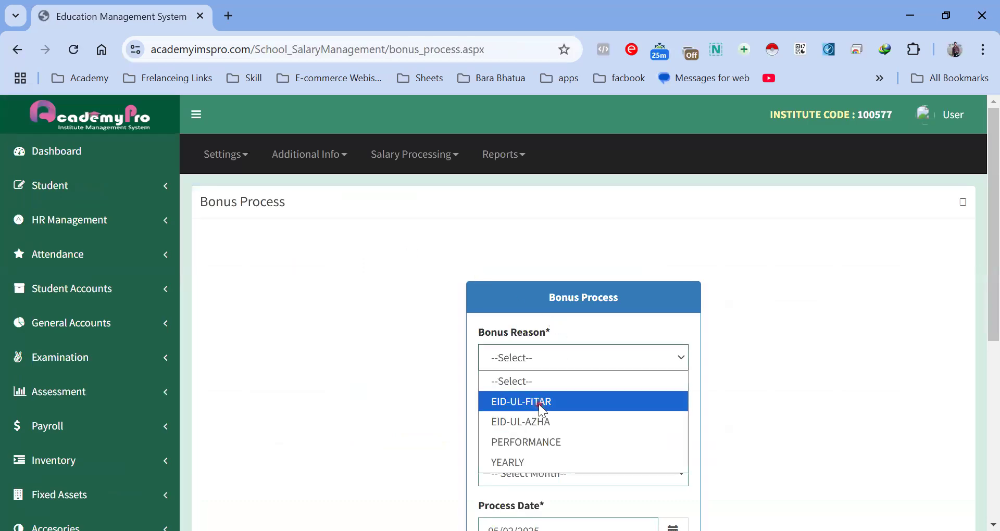
pyautogui.click(539, 404)
pyautogui.click(571, 363)
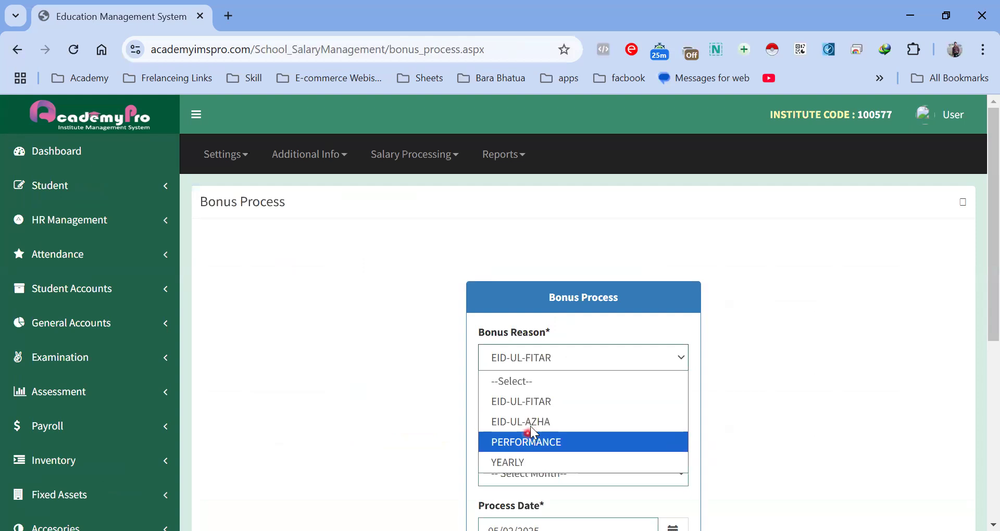
pyautogui.click(548, 402)
pyautogui.scroll(-2, 585, 364)
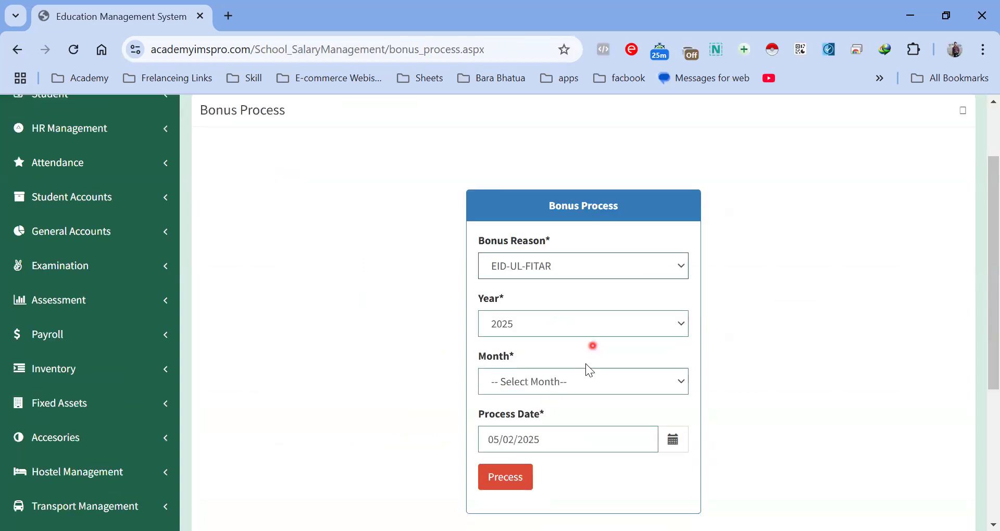
pyautogui.click(569, 386)
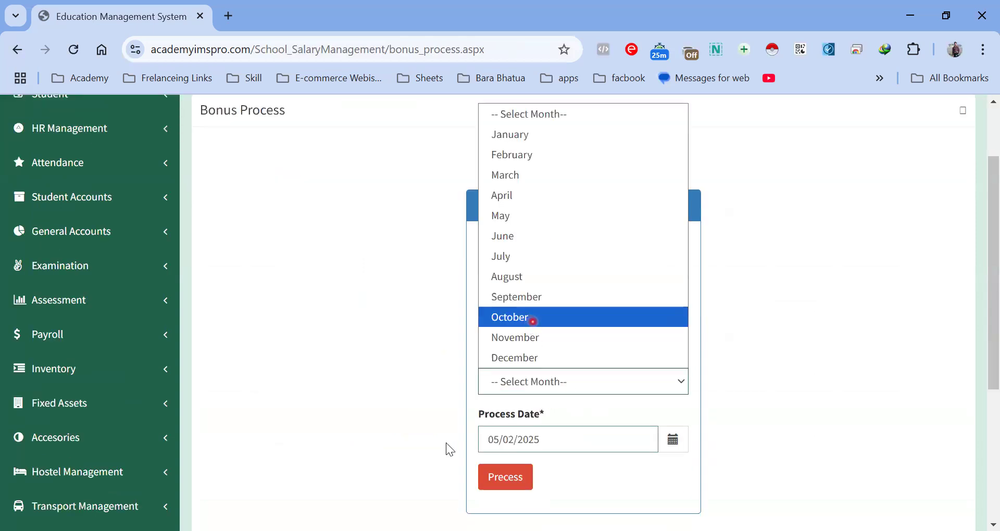
pyautogui.click(516, 439)
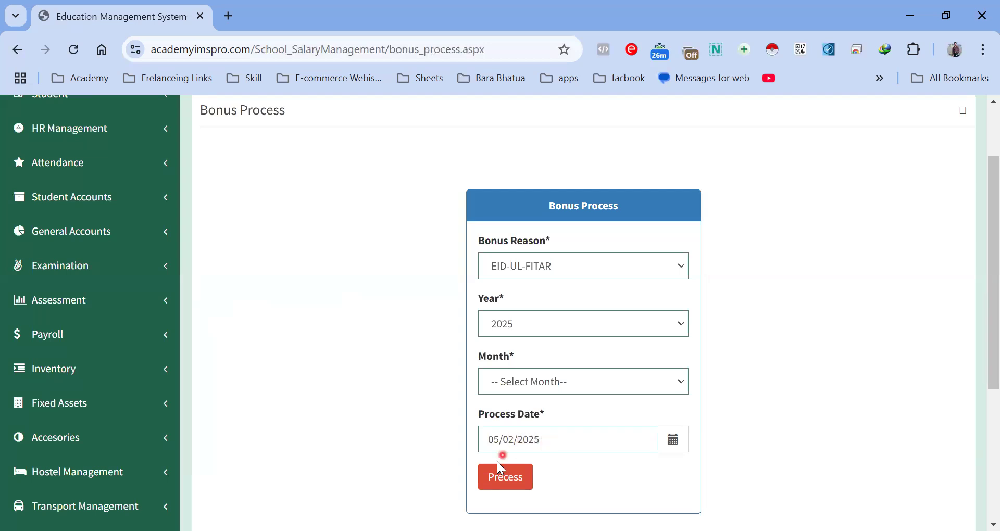
pyautogui.click(514, 478)
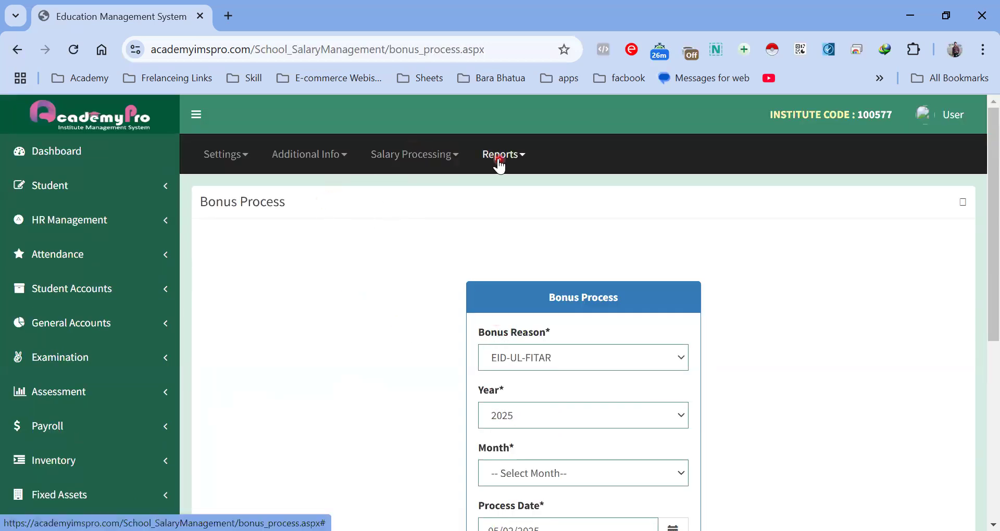
# - Show the Employee Salary List report for all departments and designations
pyautogui.click(445, 161)
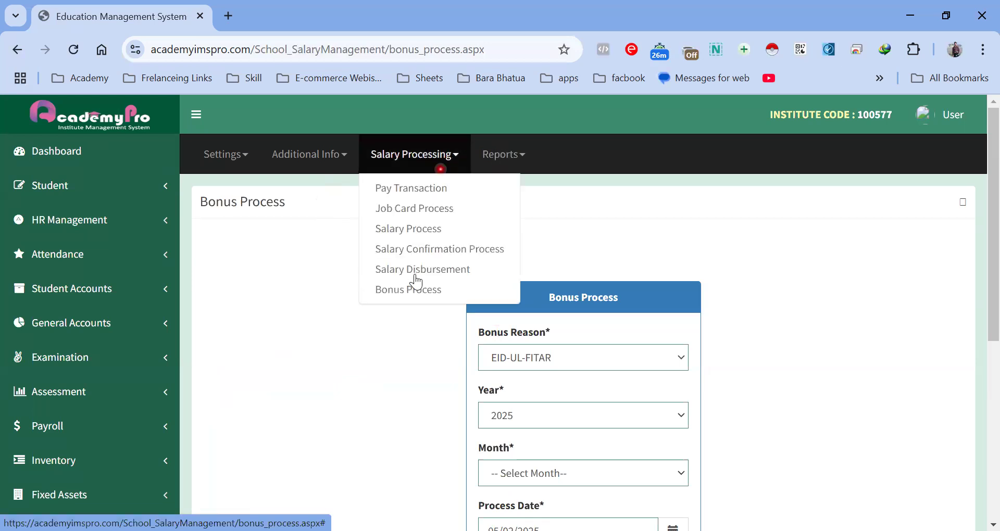
pyautogui.click(493, 162)
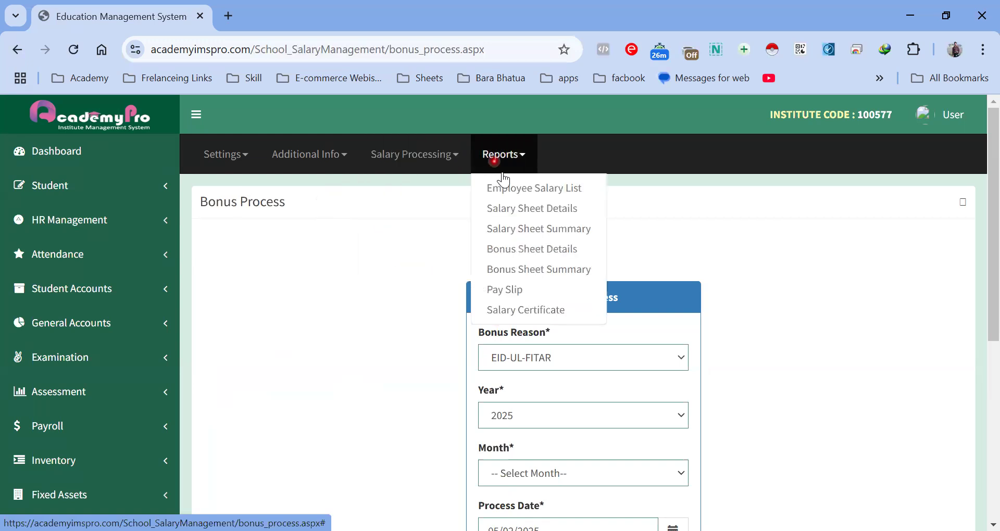
pyautogui.click(522, 189)
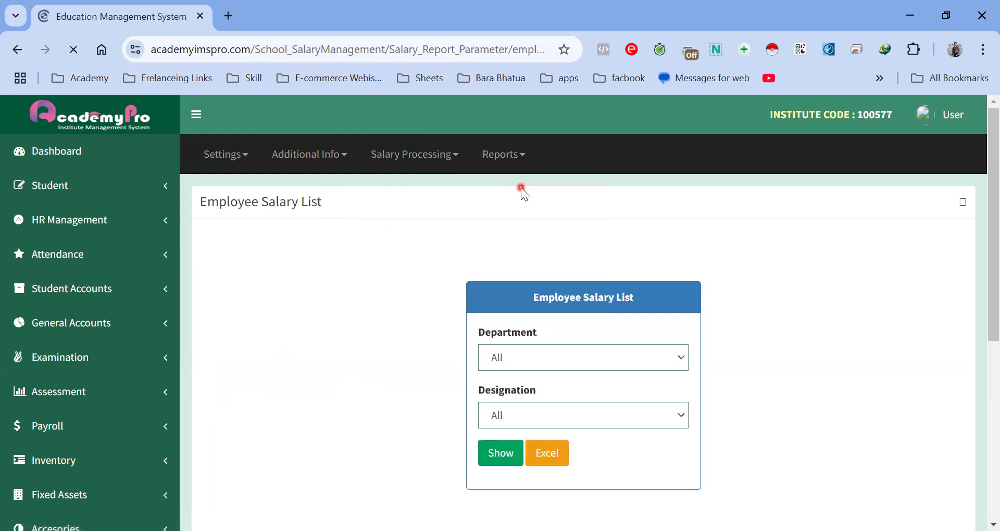
pyautogui.click(504, 464)
# - Show the Salary Sheet Details report for February 2025 covering all departments and designations
pyautogui.click(514, 162)
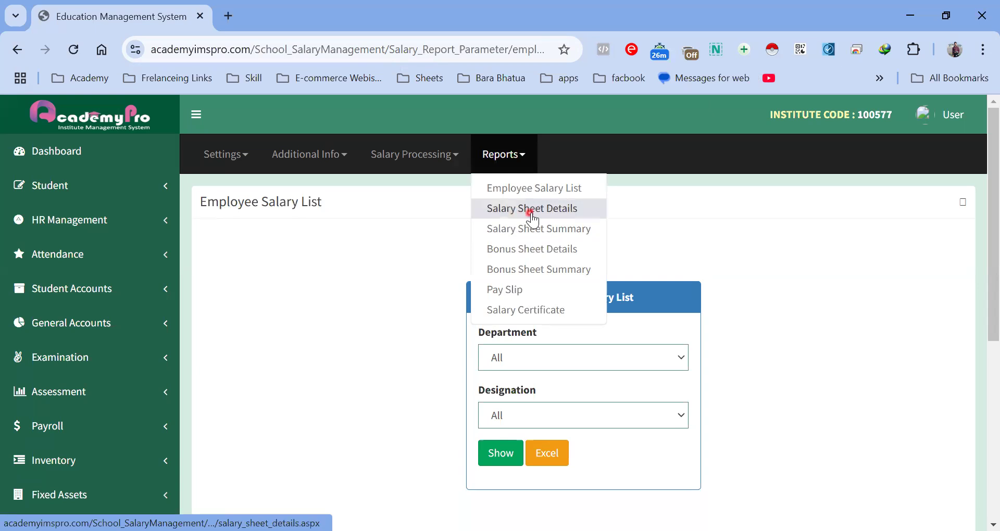
pyautogui.click(535, 212)
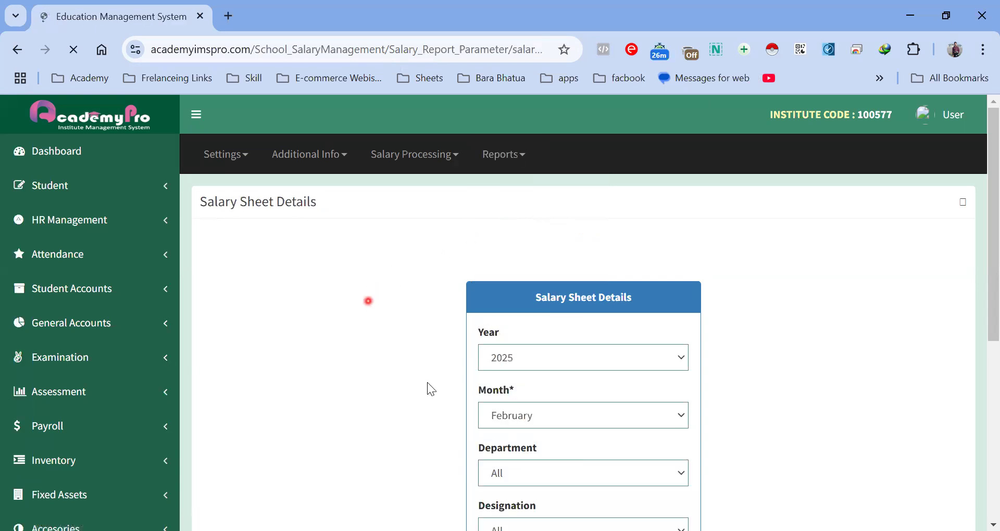
pyautogui.scroll(-2, 428, 323)
pyautogui.click(498, 430)
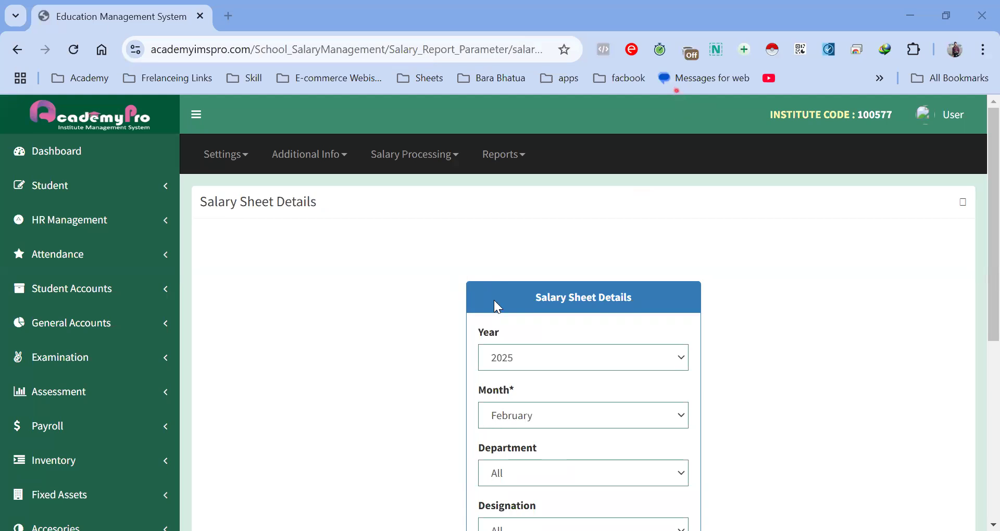
# - Open the list of available payroll reports
pyautogui.click(515, 156)
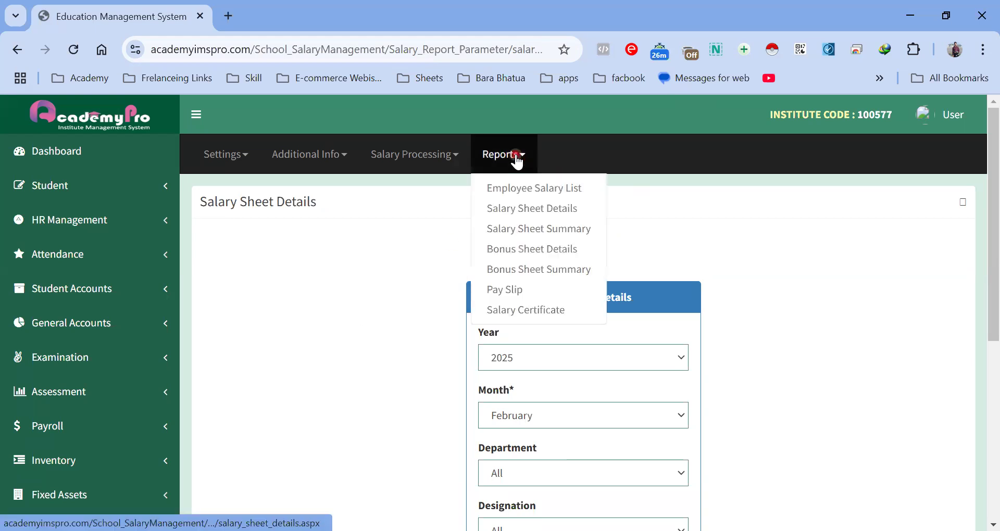